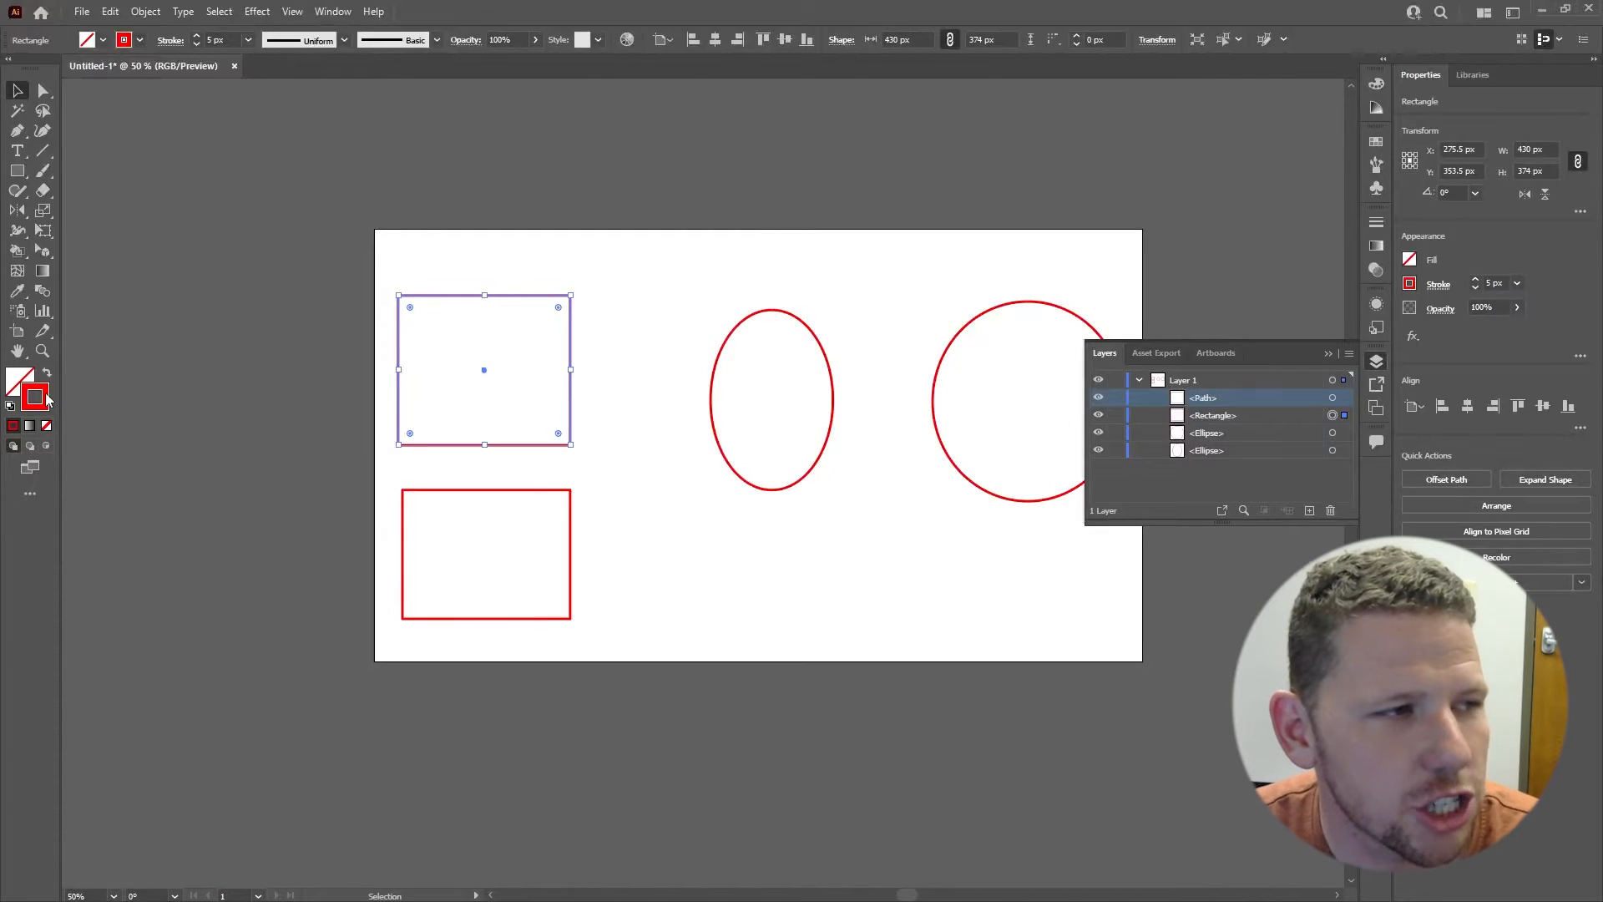
Step: Set the upper rectangle's stroke to blue (2b15ff) and its fill to red (f40000)
double_click(43, 399)
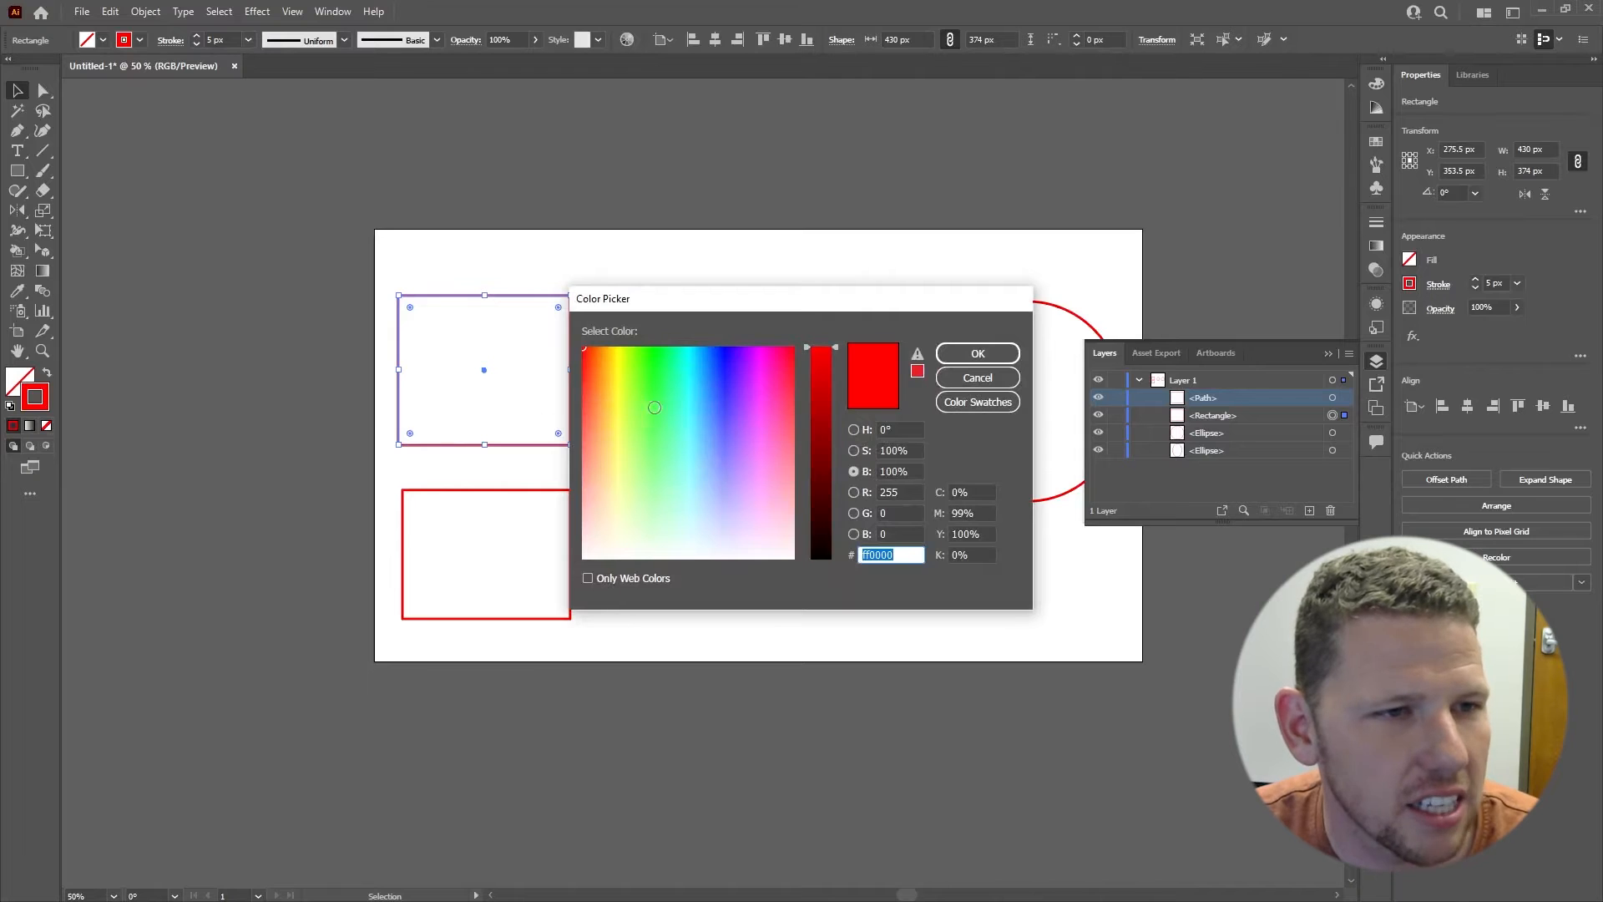
drag(655, 407, 729, 364)
click(971, 359)
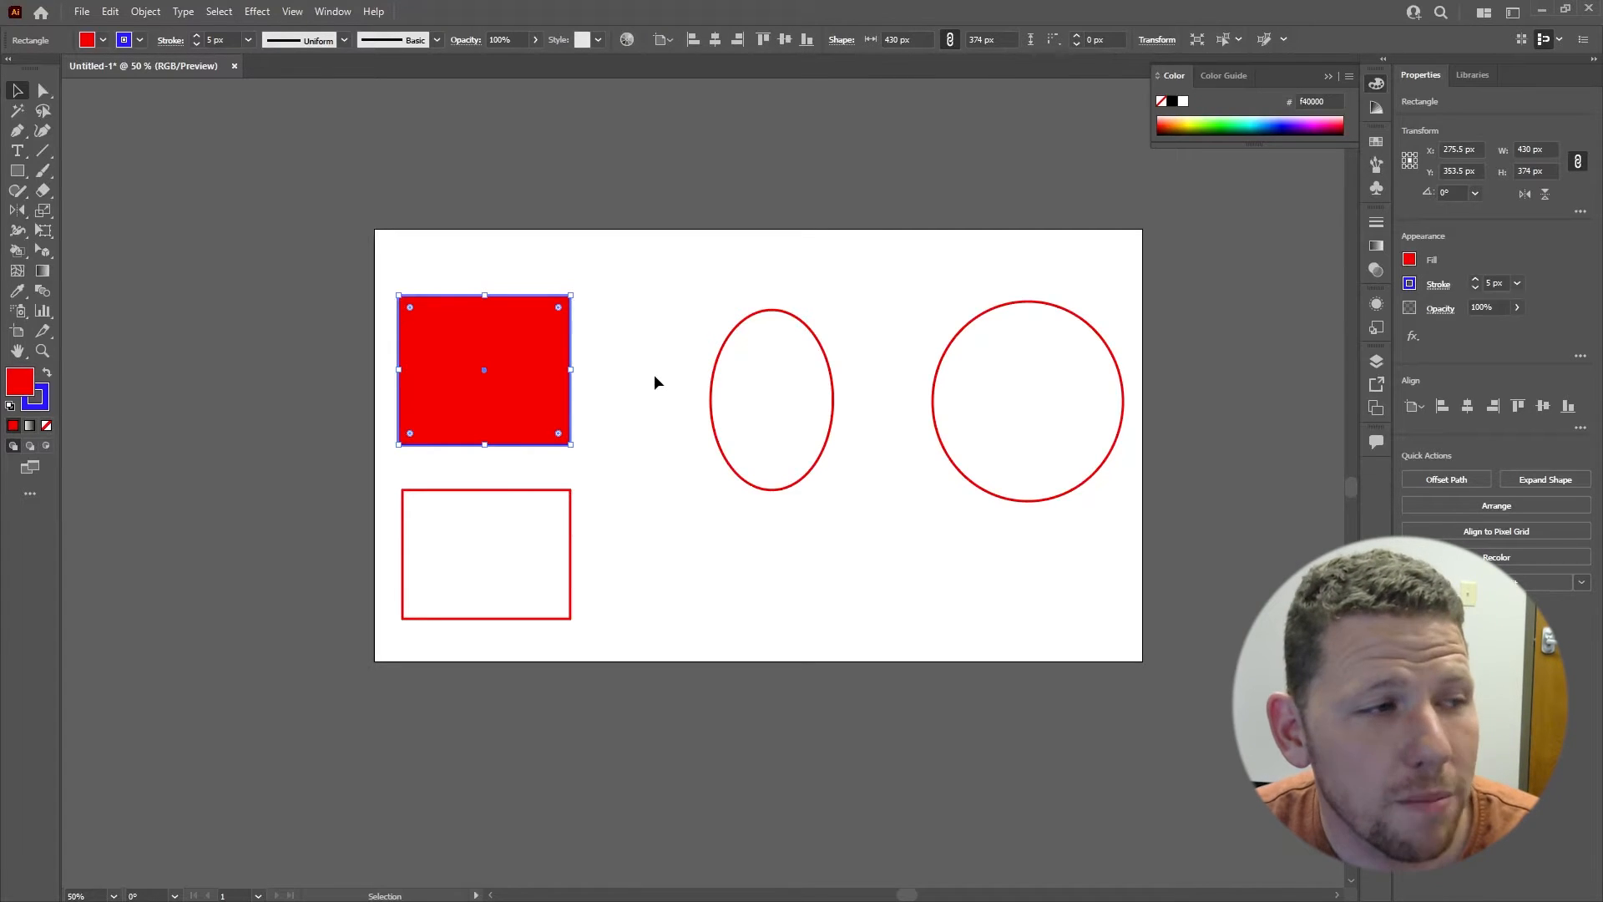
Step: Swap the upper rectangle's fill and stroke colours so that it has a blue fill and a red stroke
key(x)
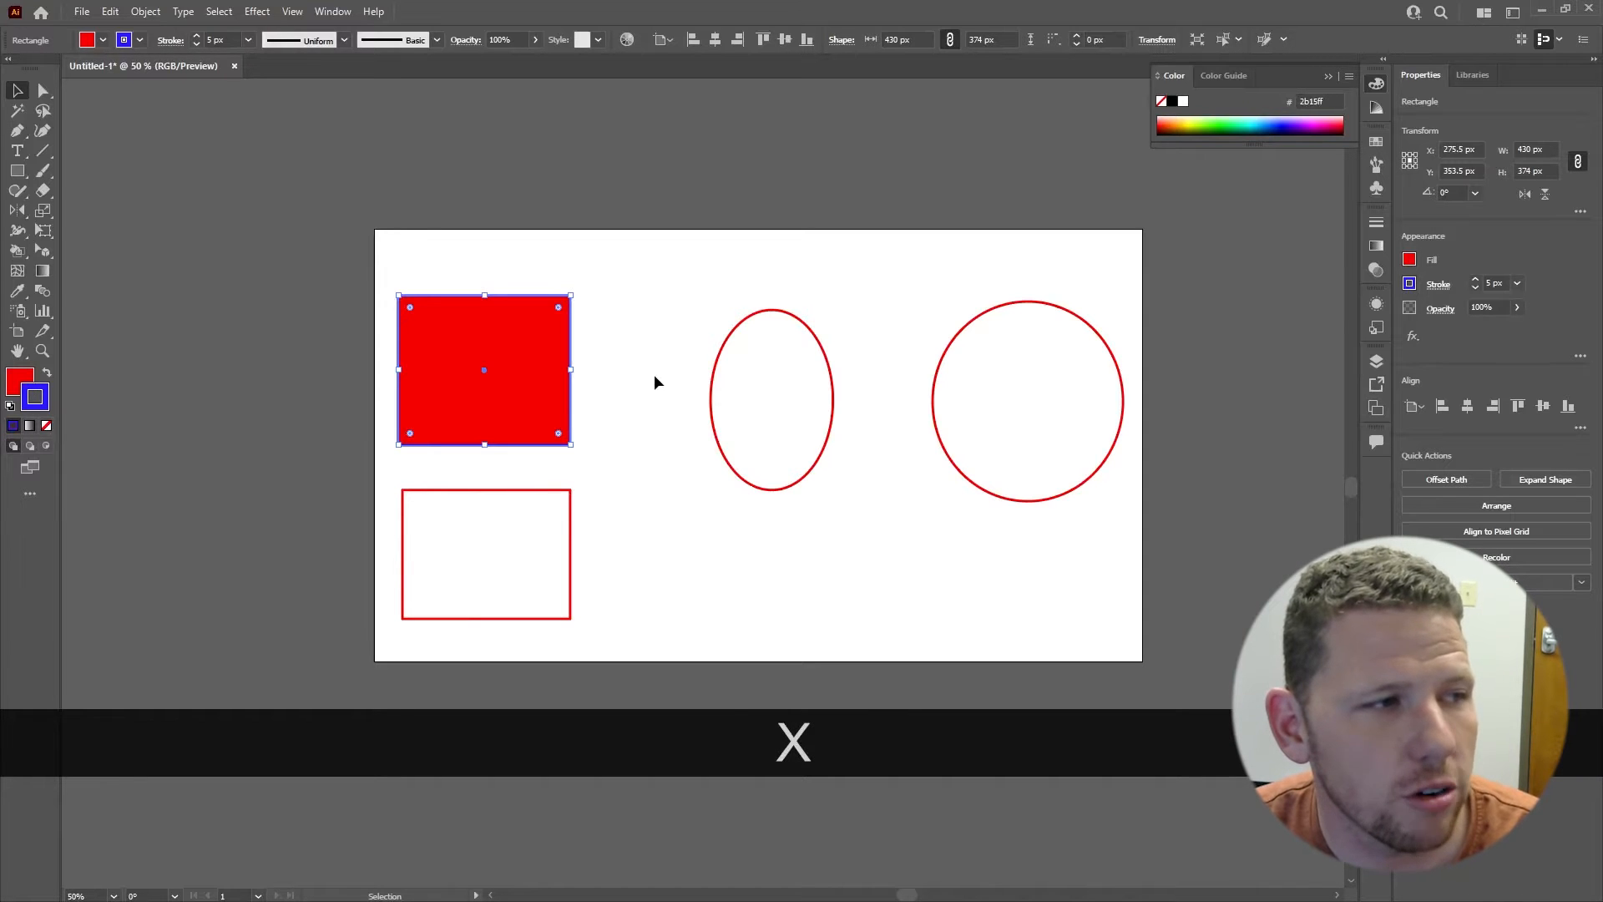
key(x)
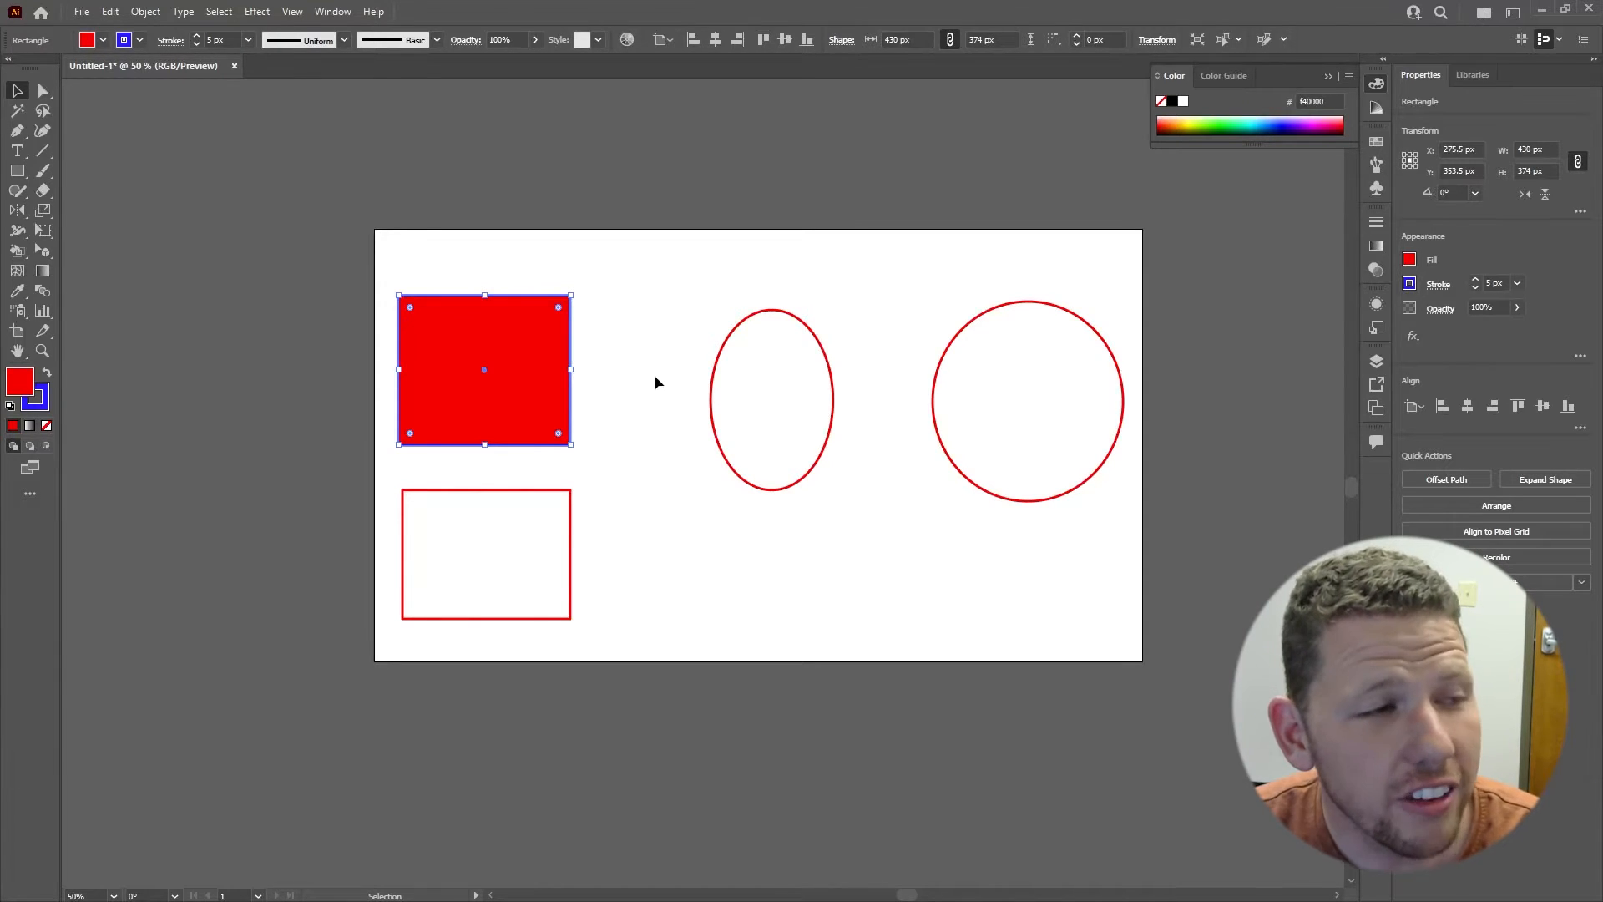
key(shift)
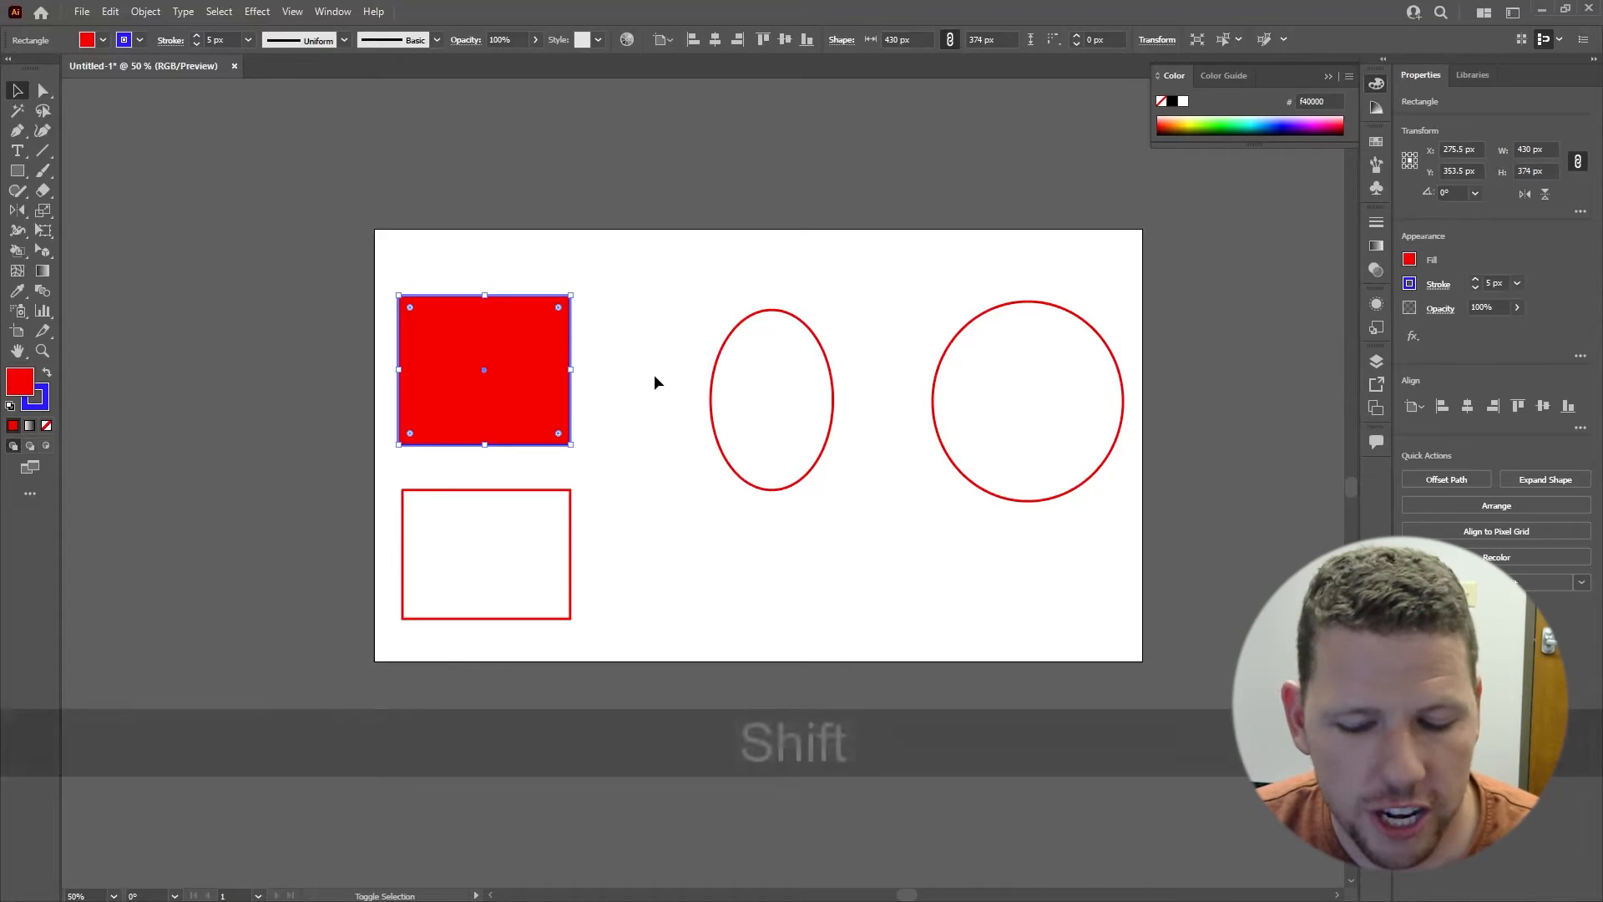
key(shift+x)
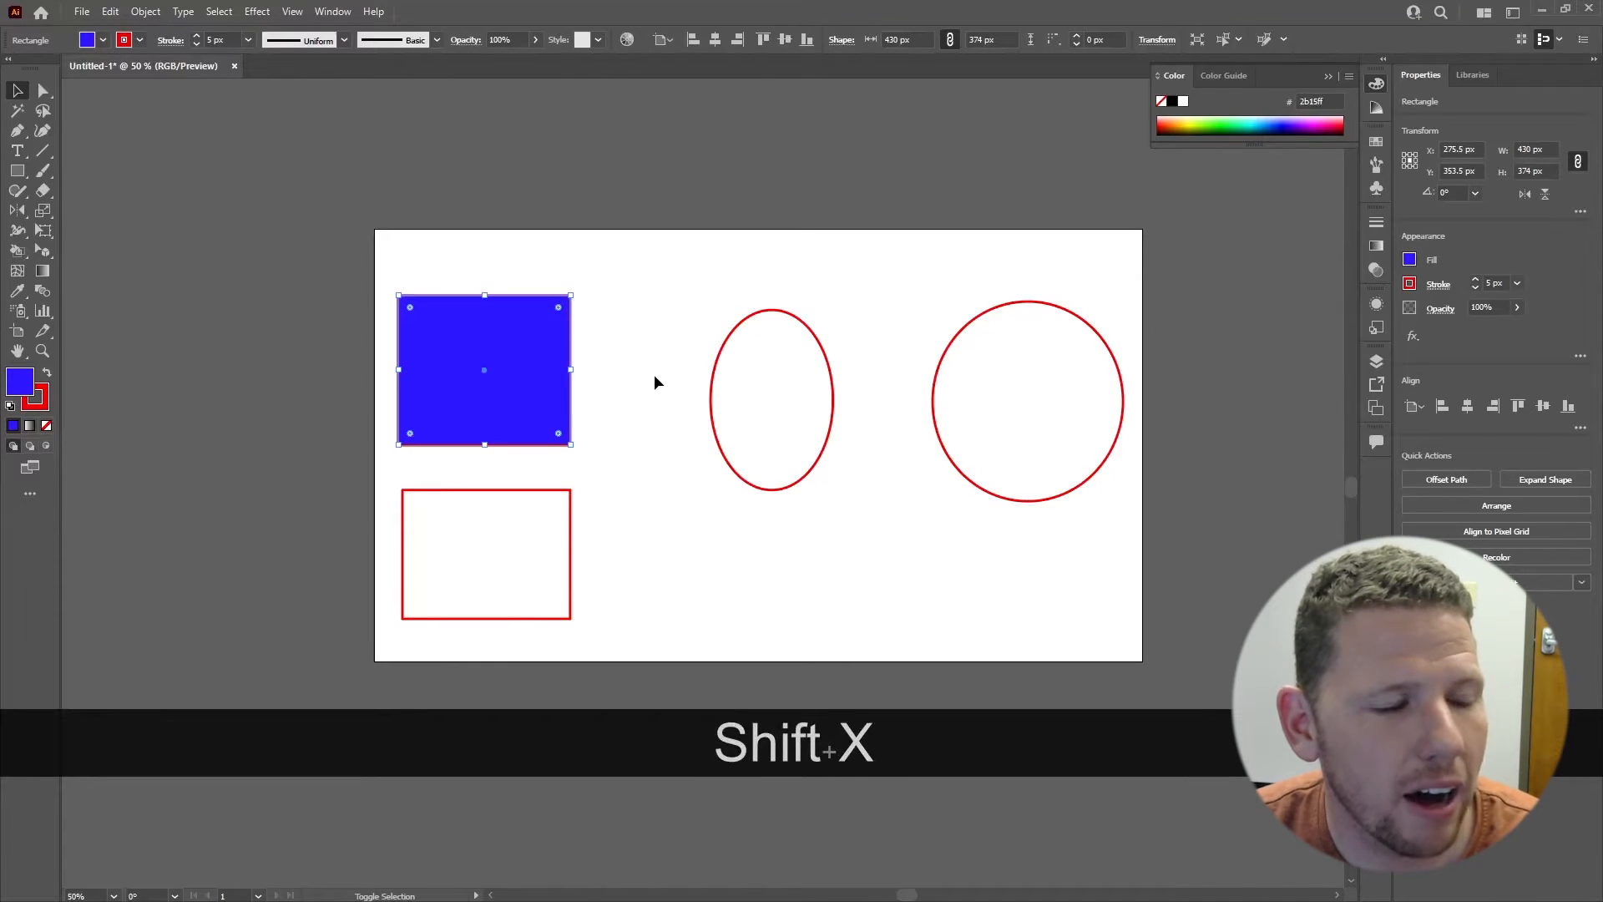
key(shift+x)
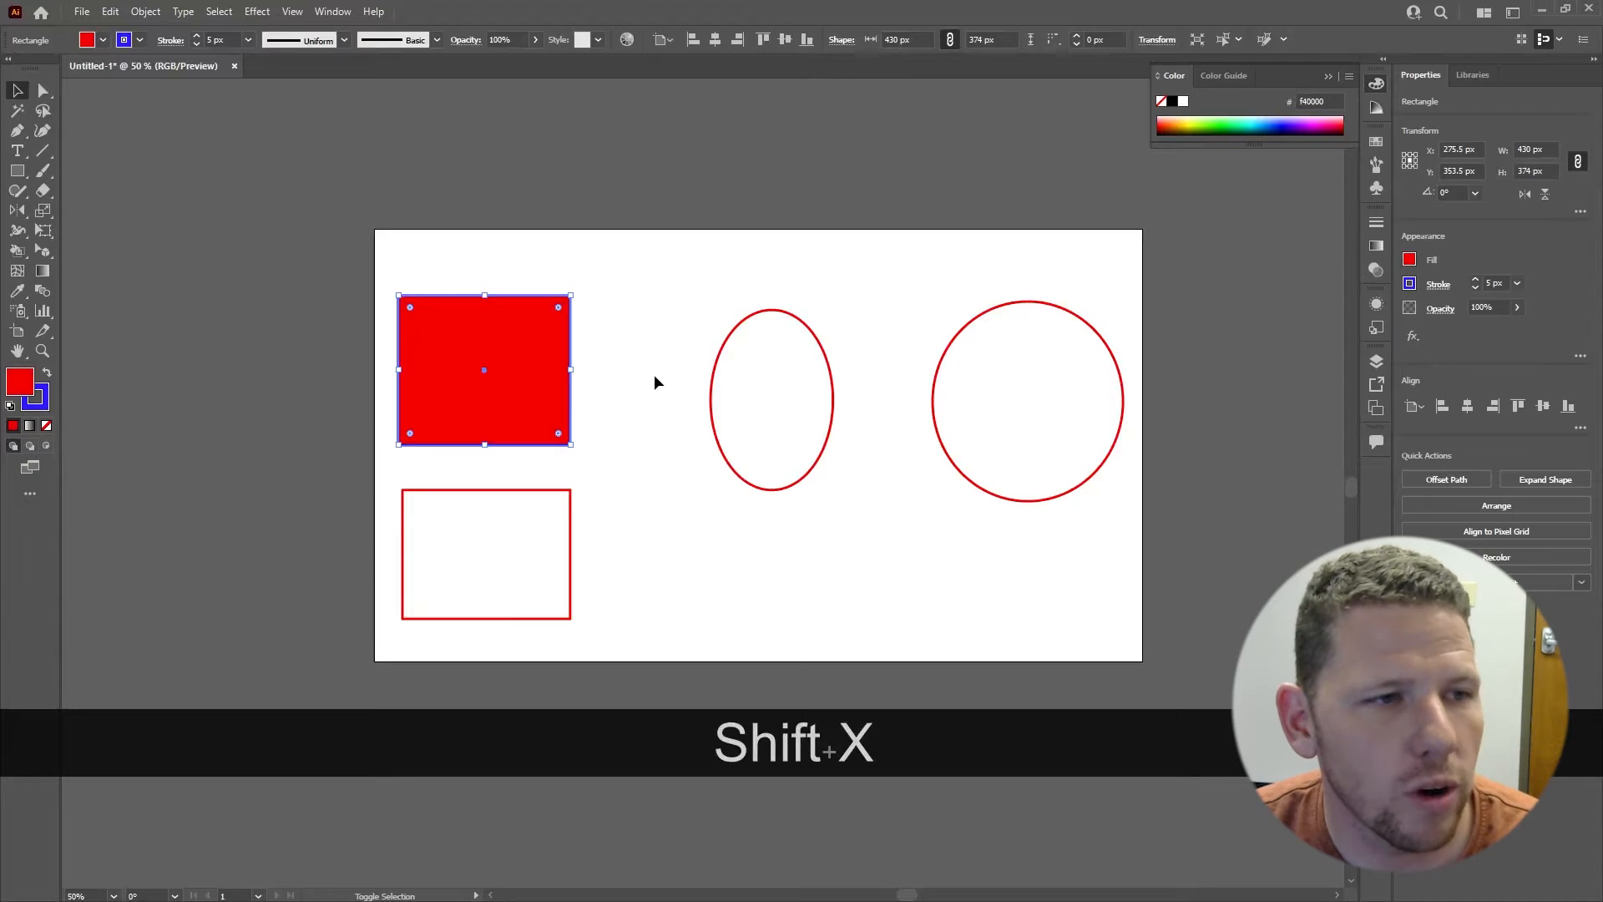
key(shift+x)
key(shift+x)
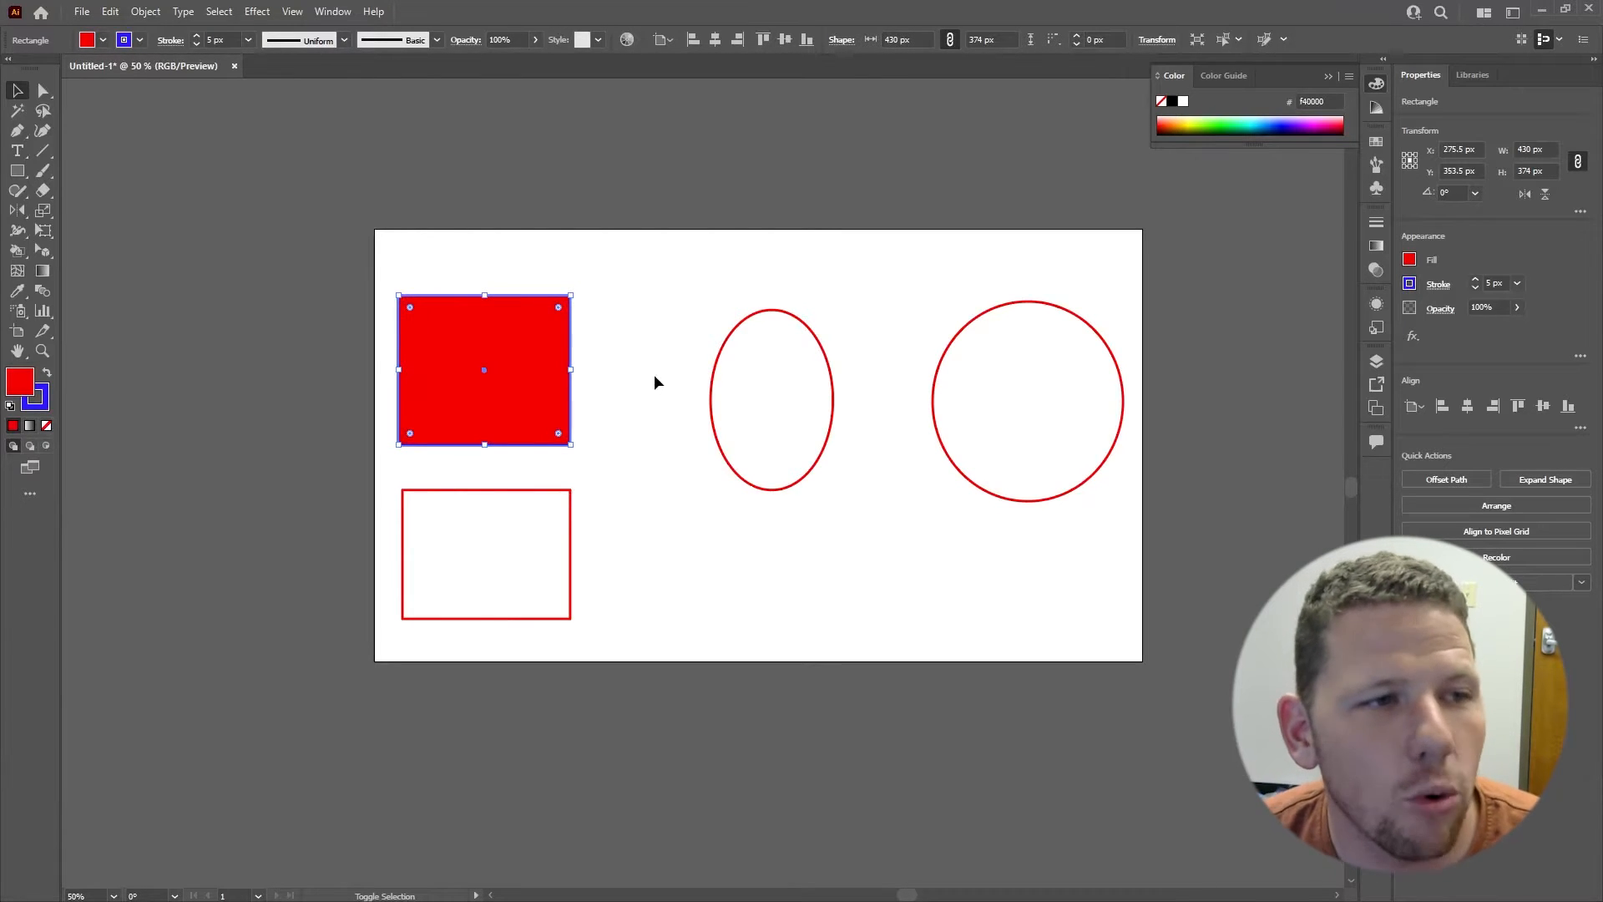
key(shift+x)
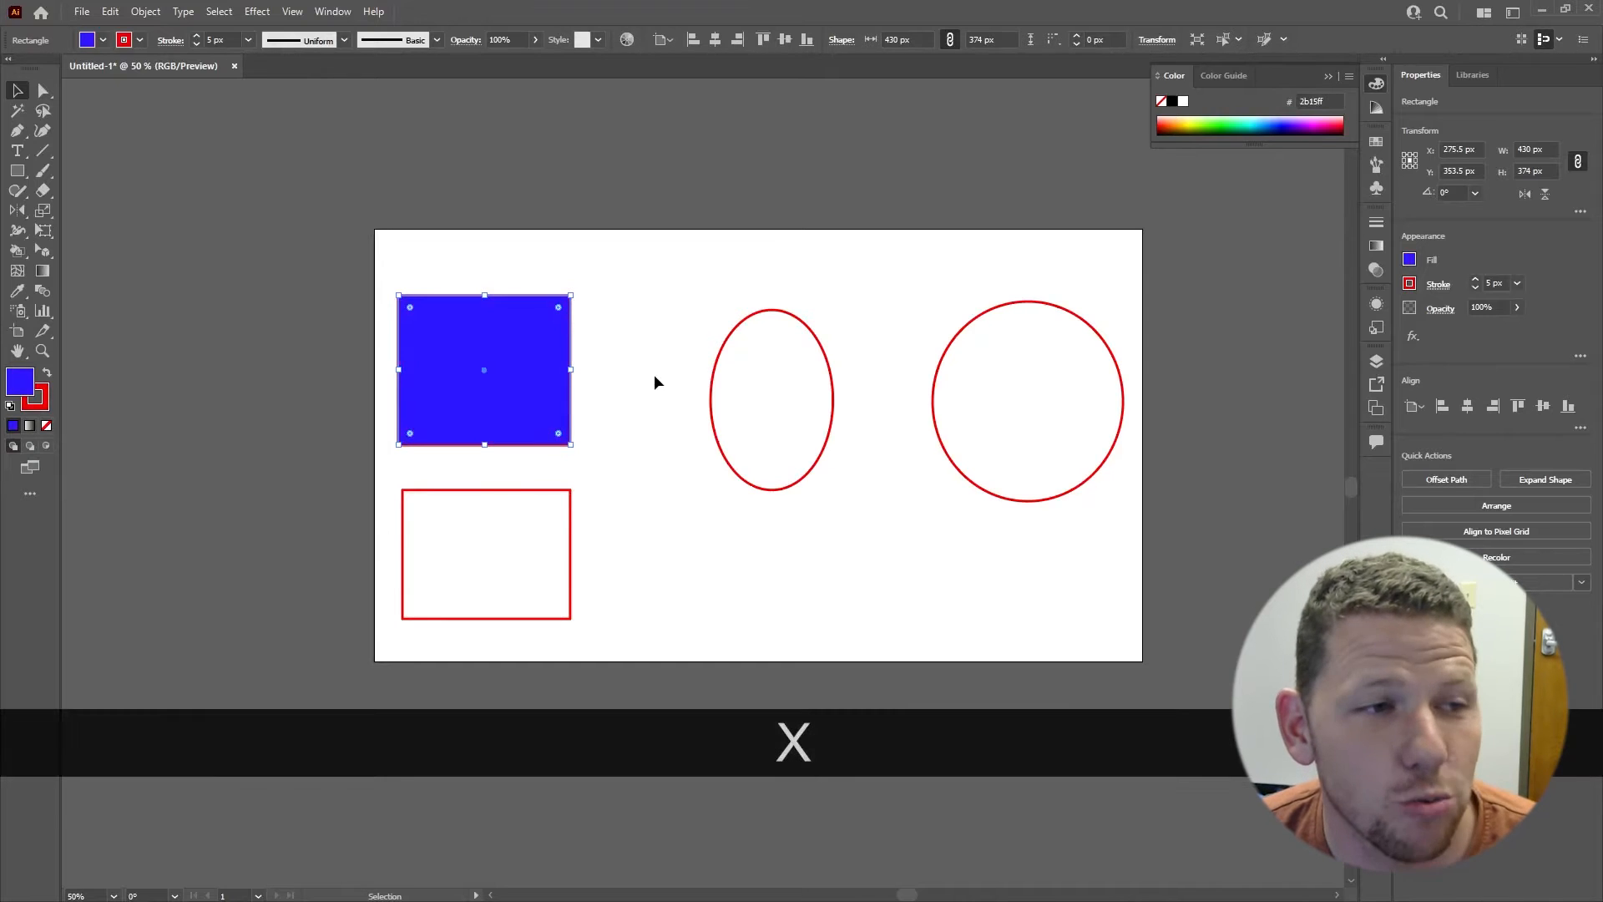
Step: Draw several blue circles and ellipses with red strokes over and around the existing outlined shapes, including a circle about 612 px wide
key(l)
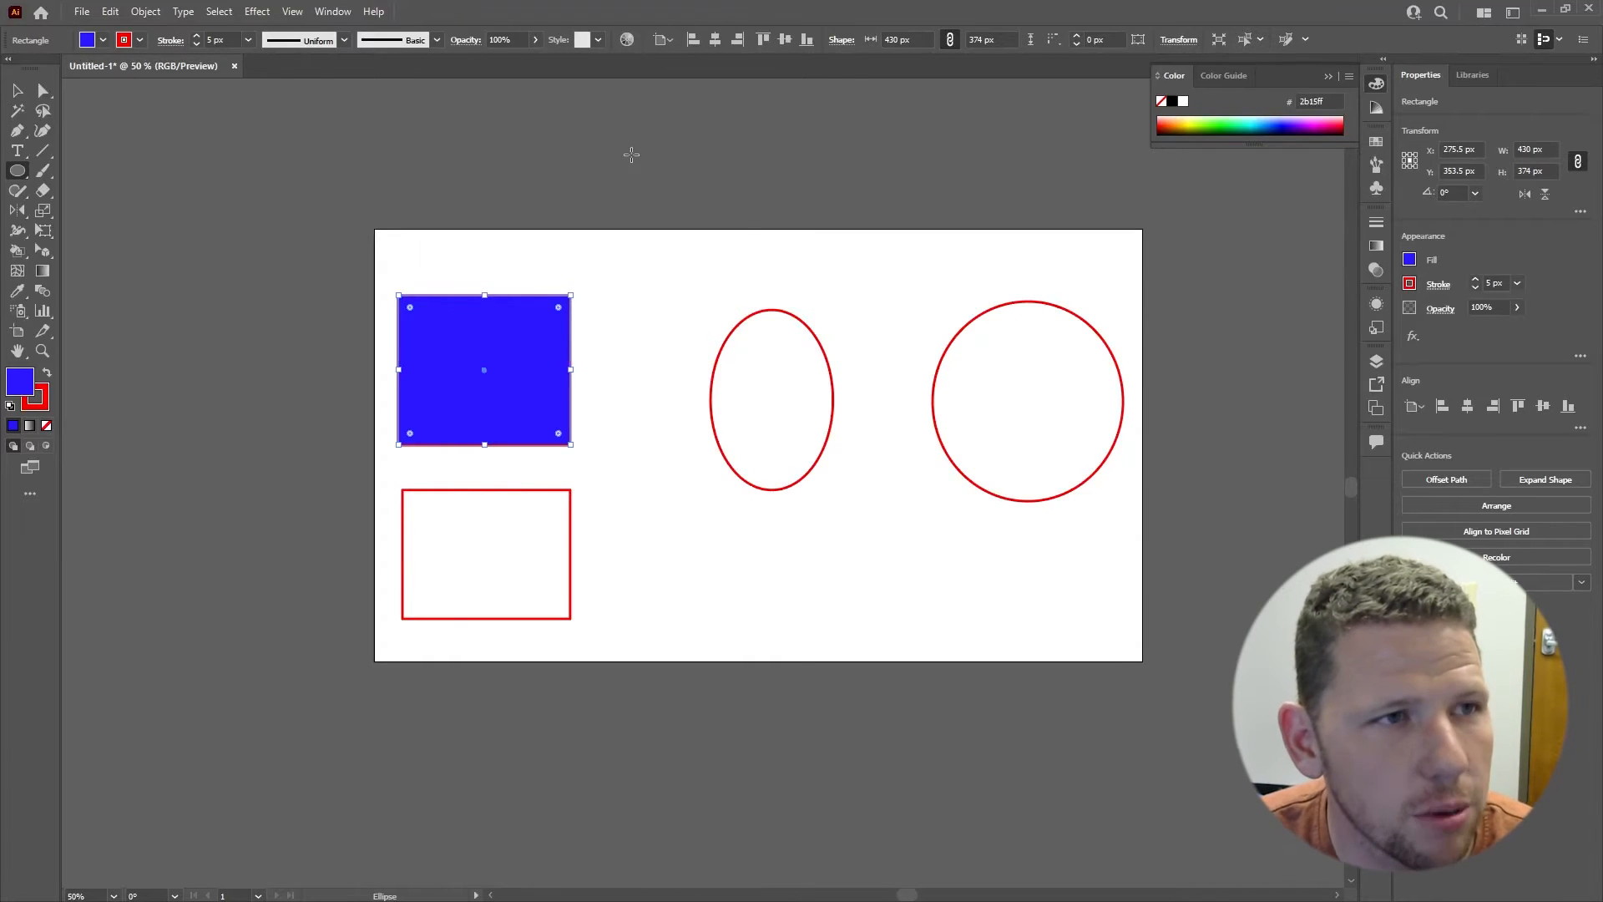
drag(631, 155, 729, 317)
drag(710, 513, 834, 636)
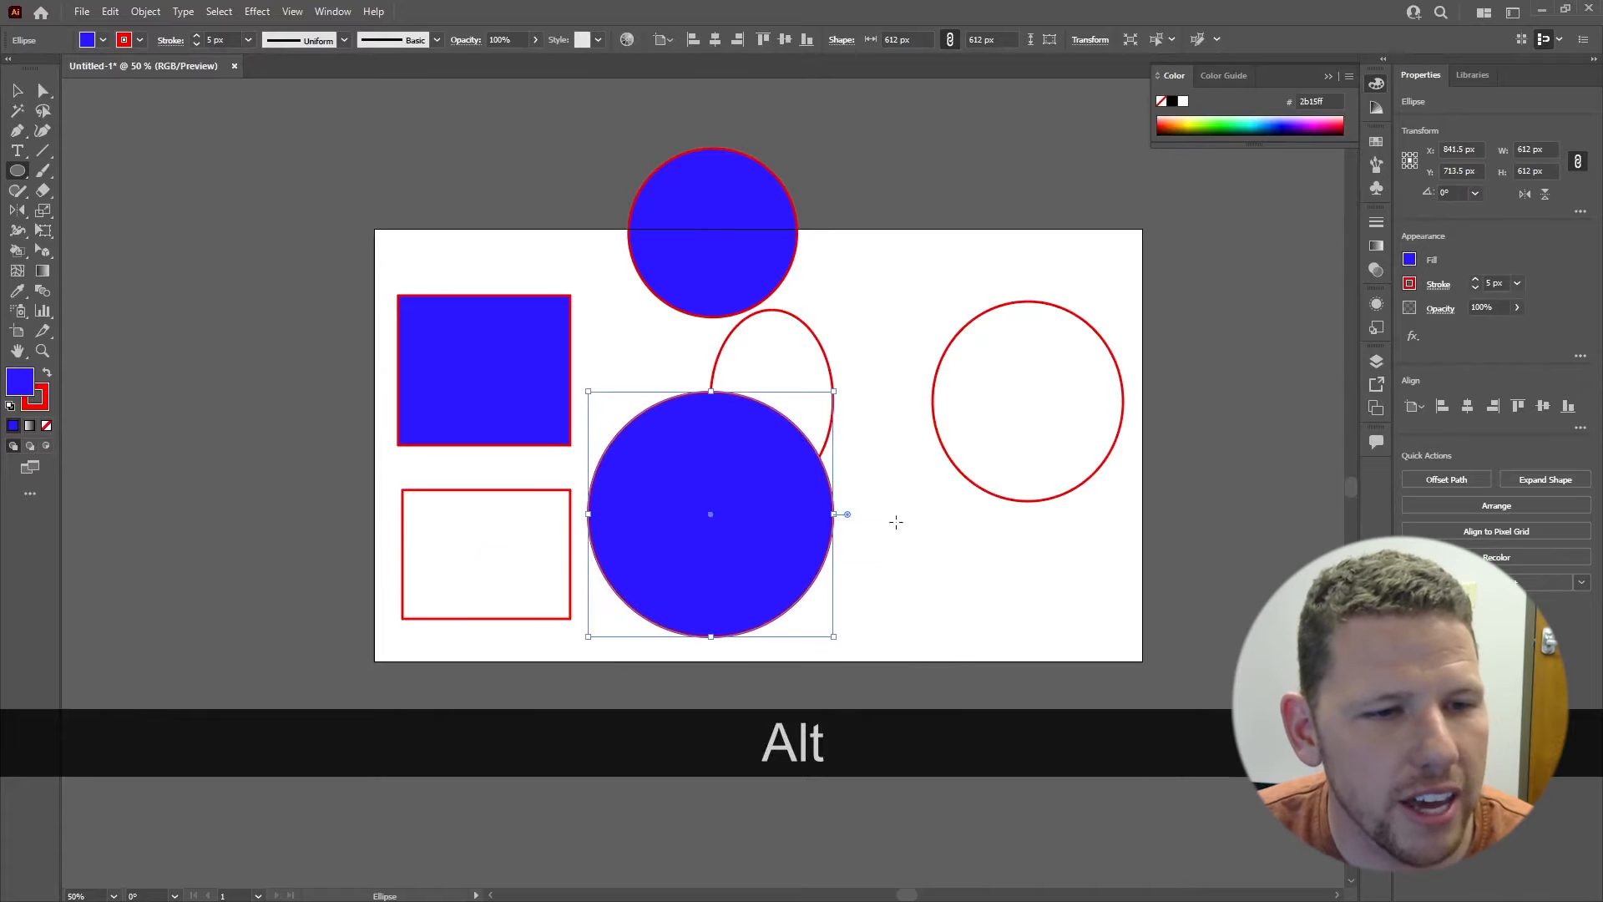
mouse_move(915, 462)
mouse_down()
mouse_move(956, 474)
mouse_move(977, 536)
mouse_move(1147, 666)
mouse_up()
mouse_move(921, 181)
mouse_down()
mouse_move(974, 239)
mouse_move(1079, 256)
mouse_move(1129, 349)
mouse_move(1119, 332)
mouse_move(1168, 352)
mouse_move(1142, 349)
mouse_up()
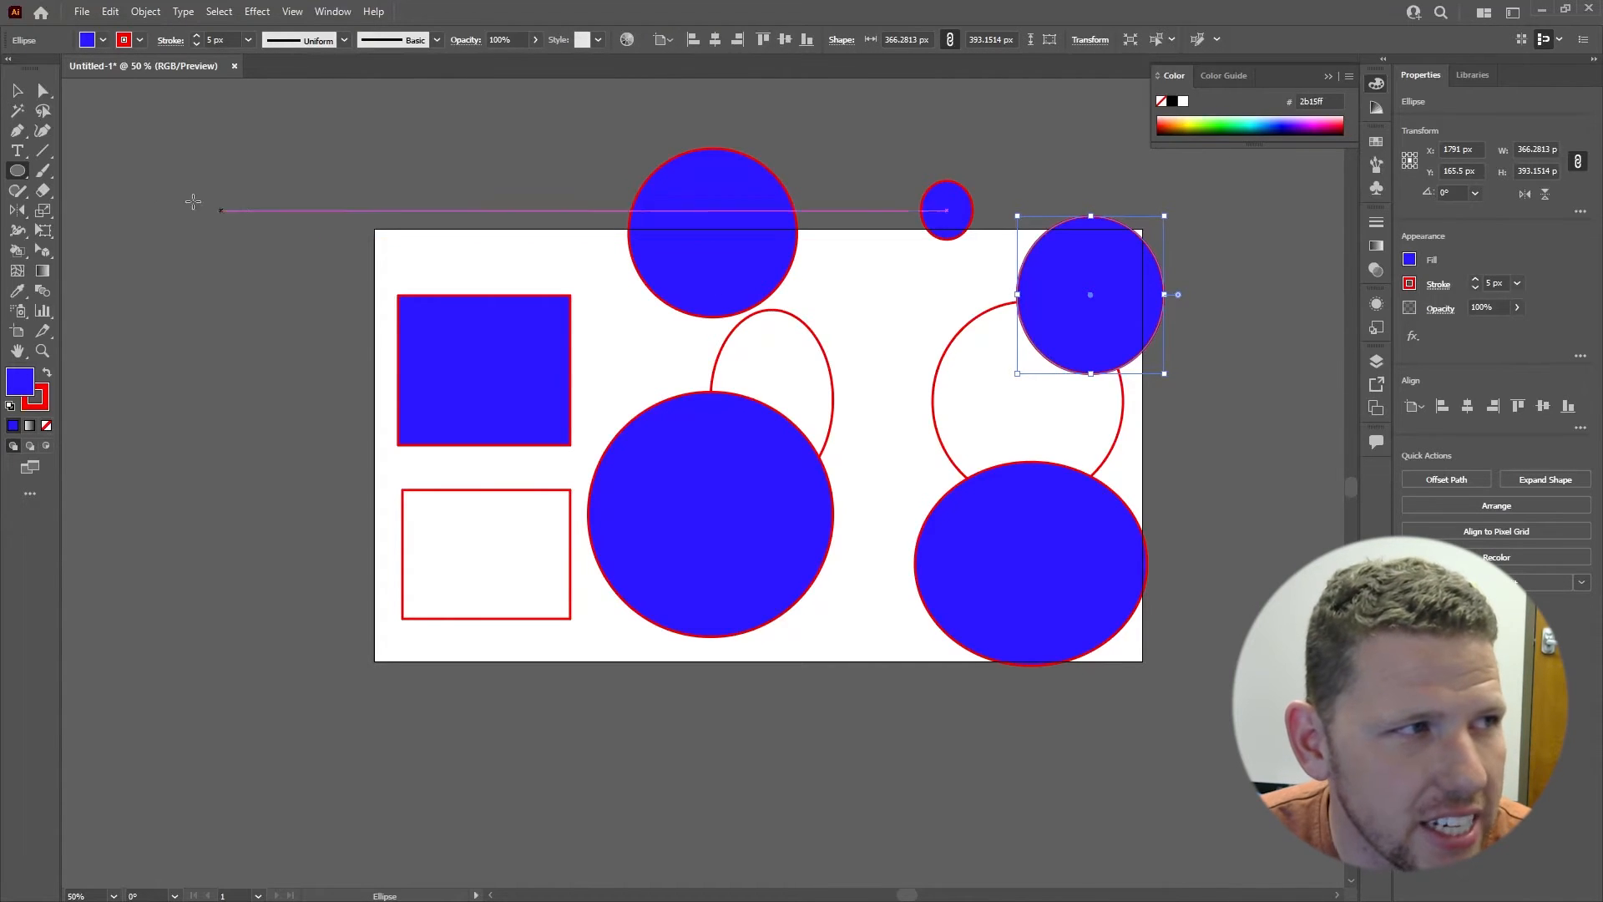
Step: Draw a four-sided polygon outside the artboard's upper-left corner and a five-pointed star just below it
click(20, 172)
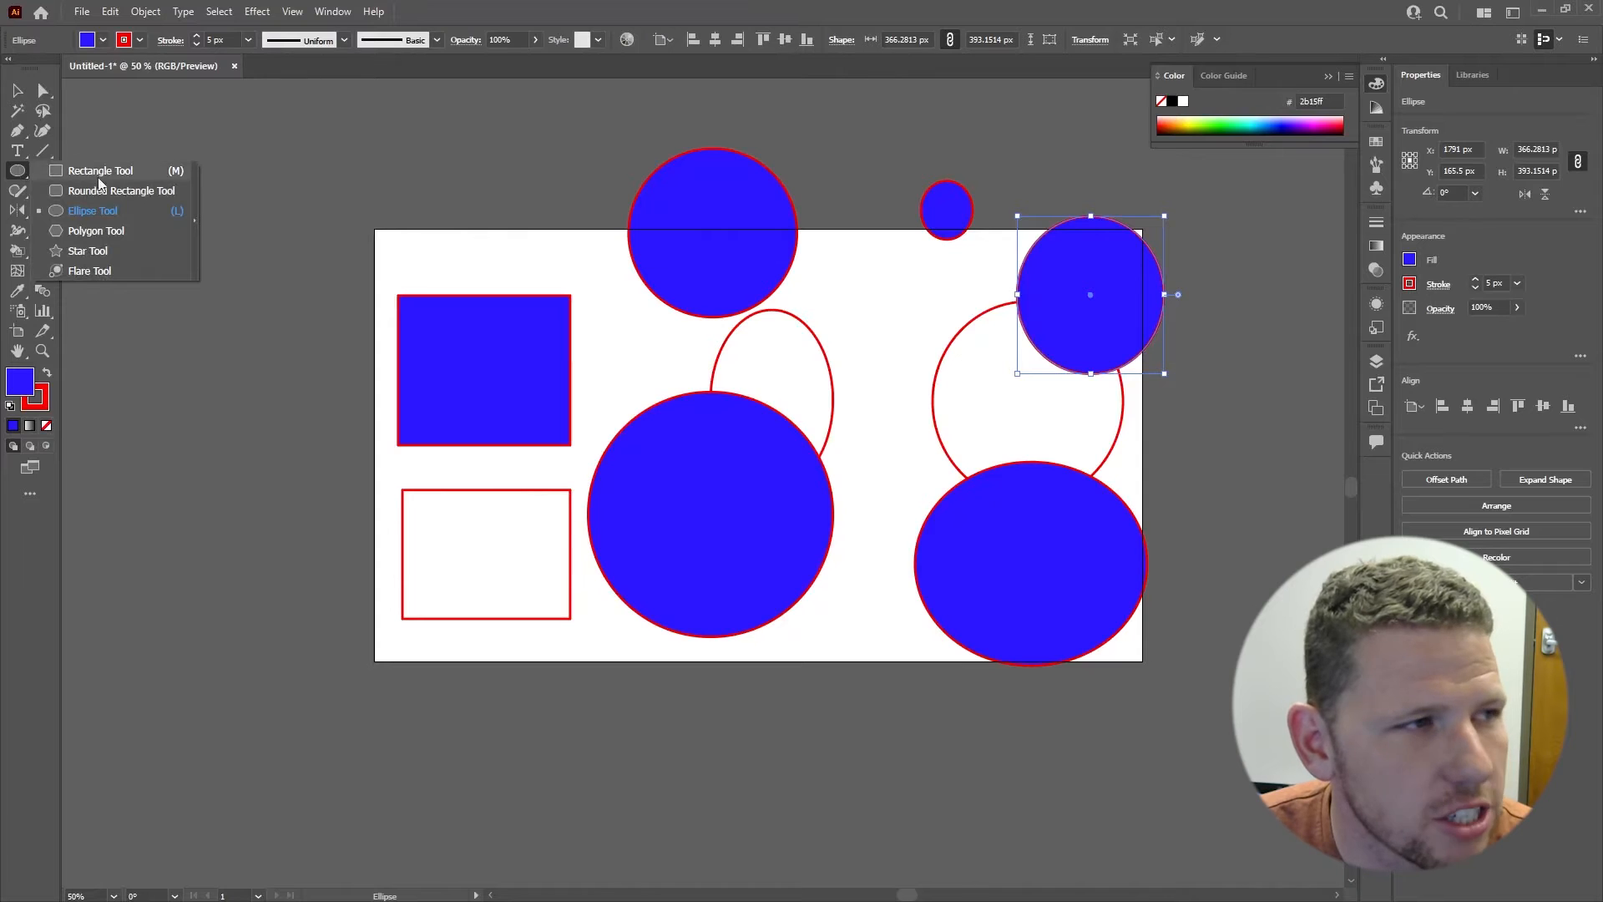
click(96, 231)
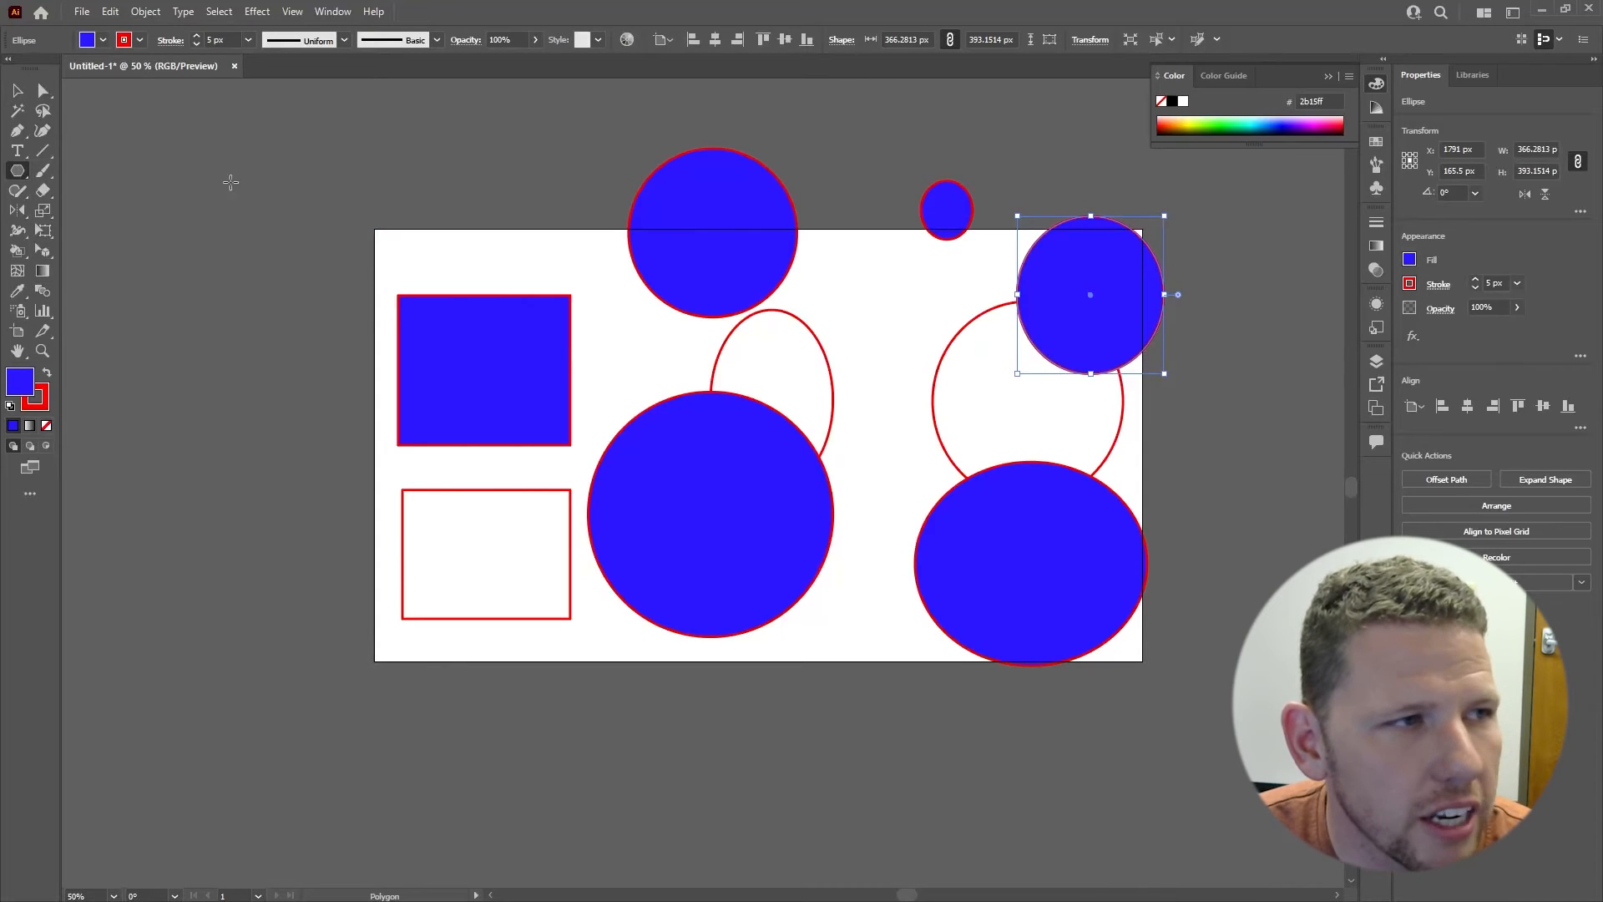
drag(230, 181, 286, 214)
key(Up)
key(Up)
key(Up)
key(Up)
key(Down)
key(Down)
key(Down)
key(Down)
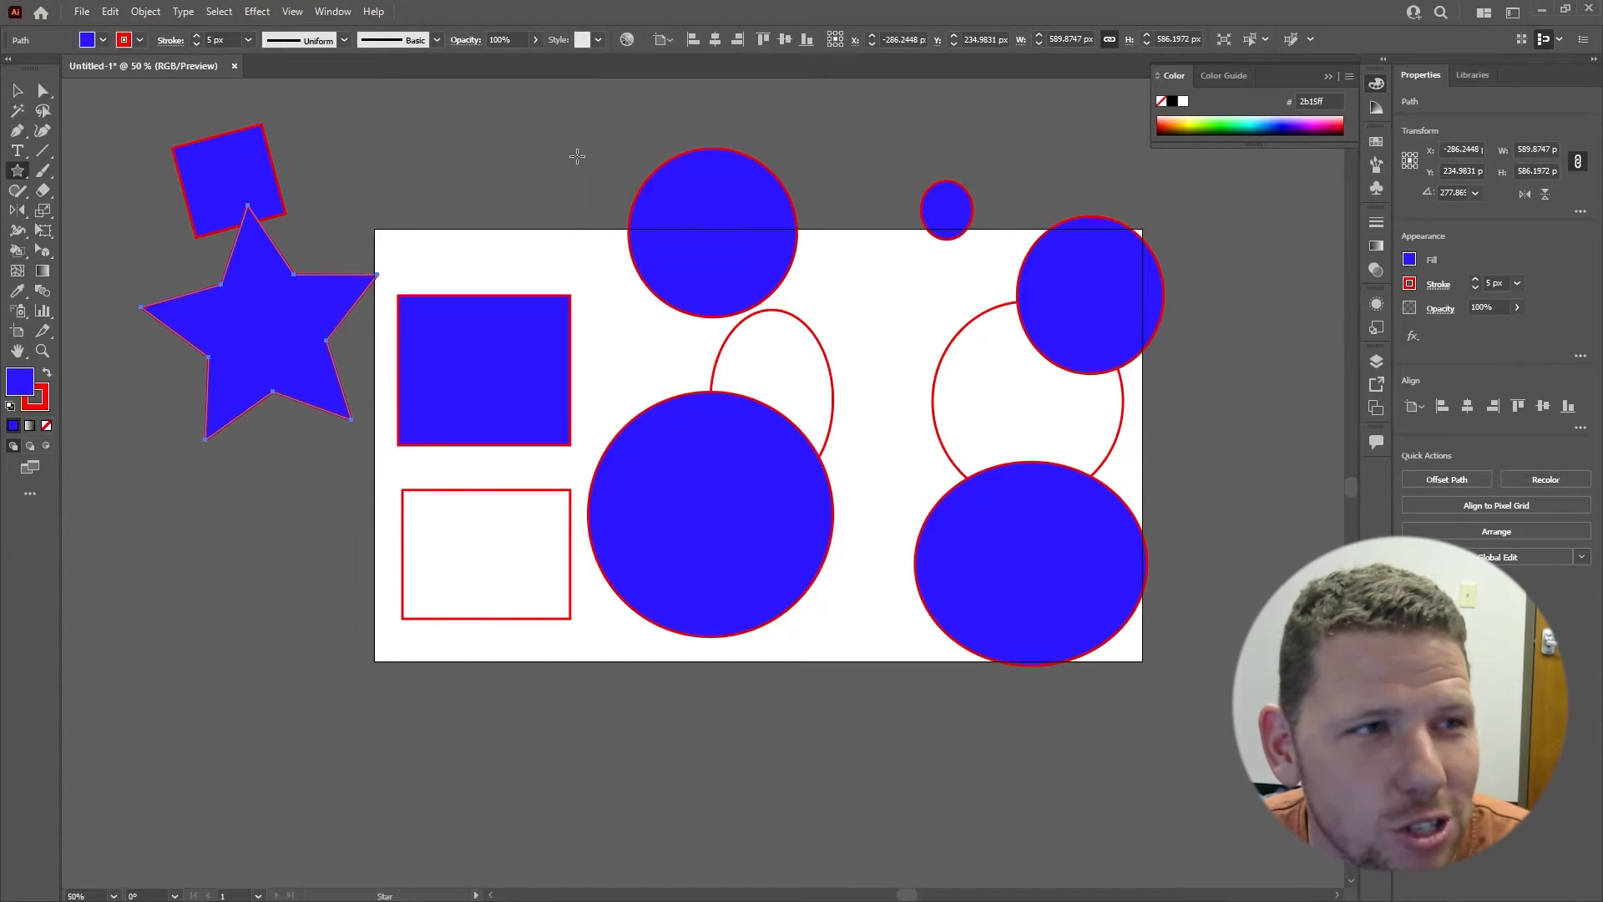
Step: Delete all artwork and draw a blue rectangle with a red stroke, about 382 × 247 px, in the artboard's upper half
key(ctrl+a)
key(Delete)
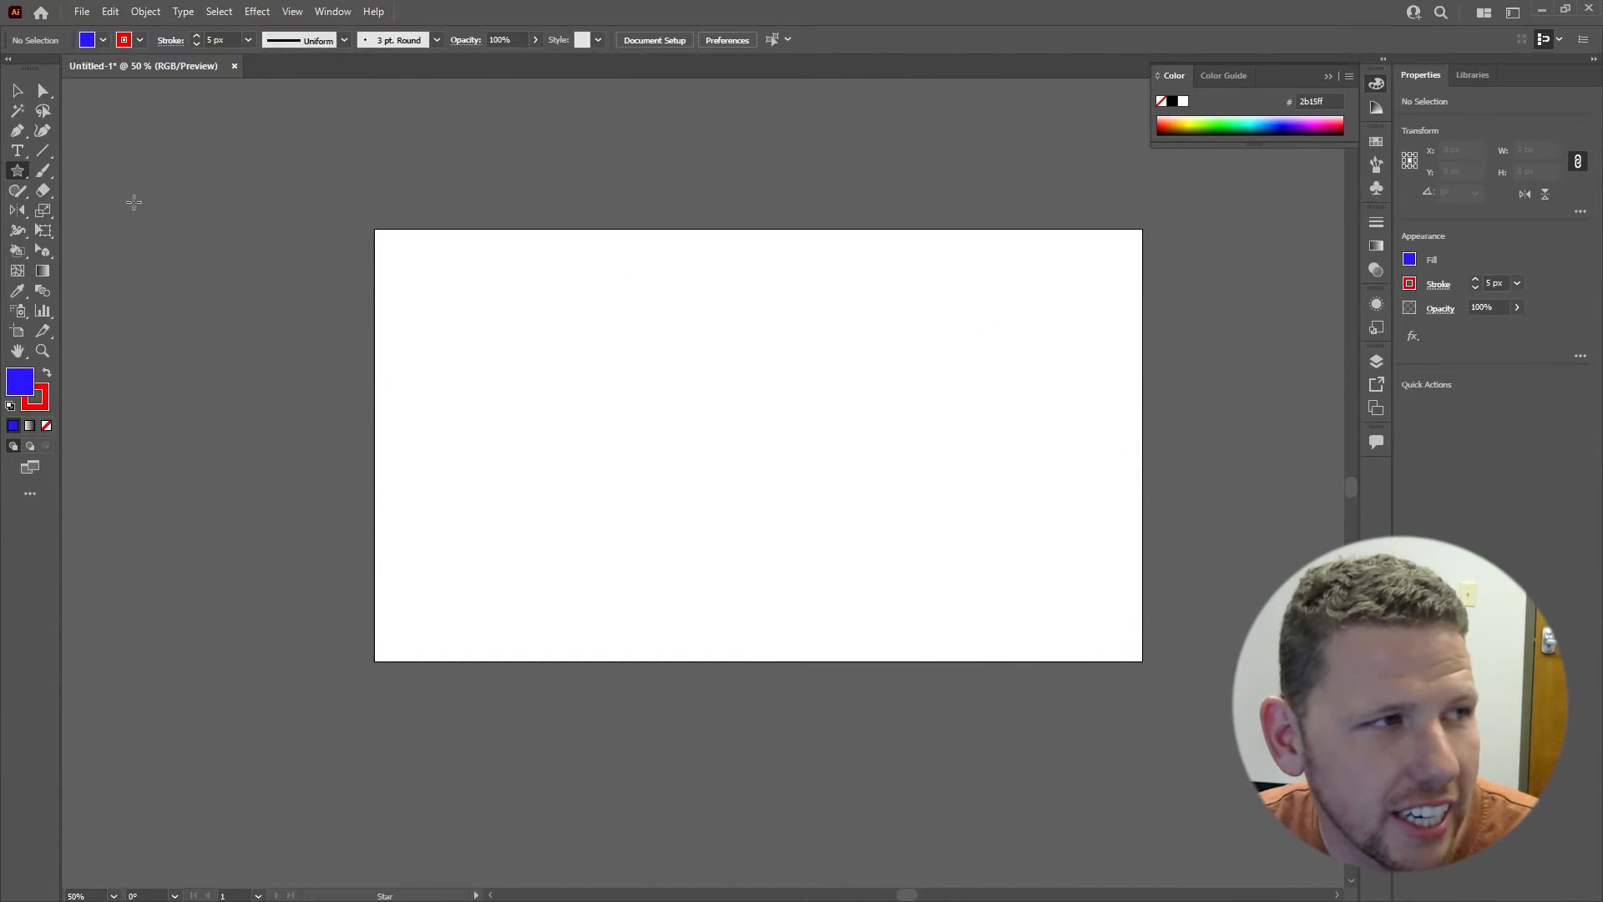
drag(18, 171, 63, 175)
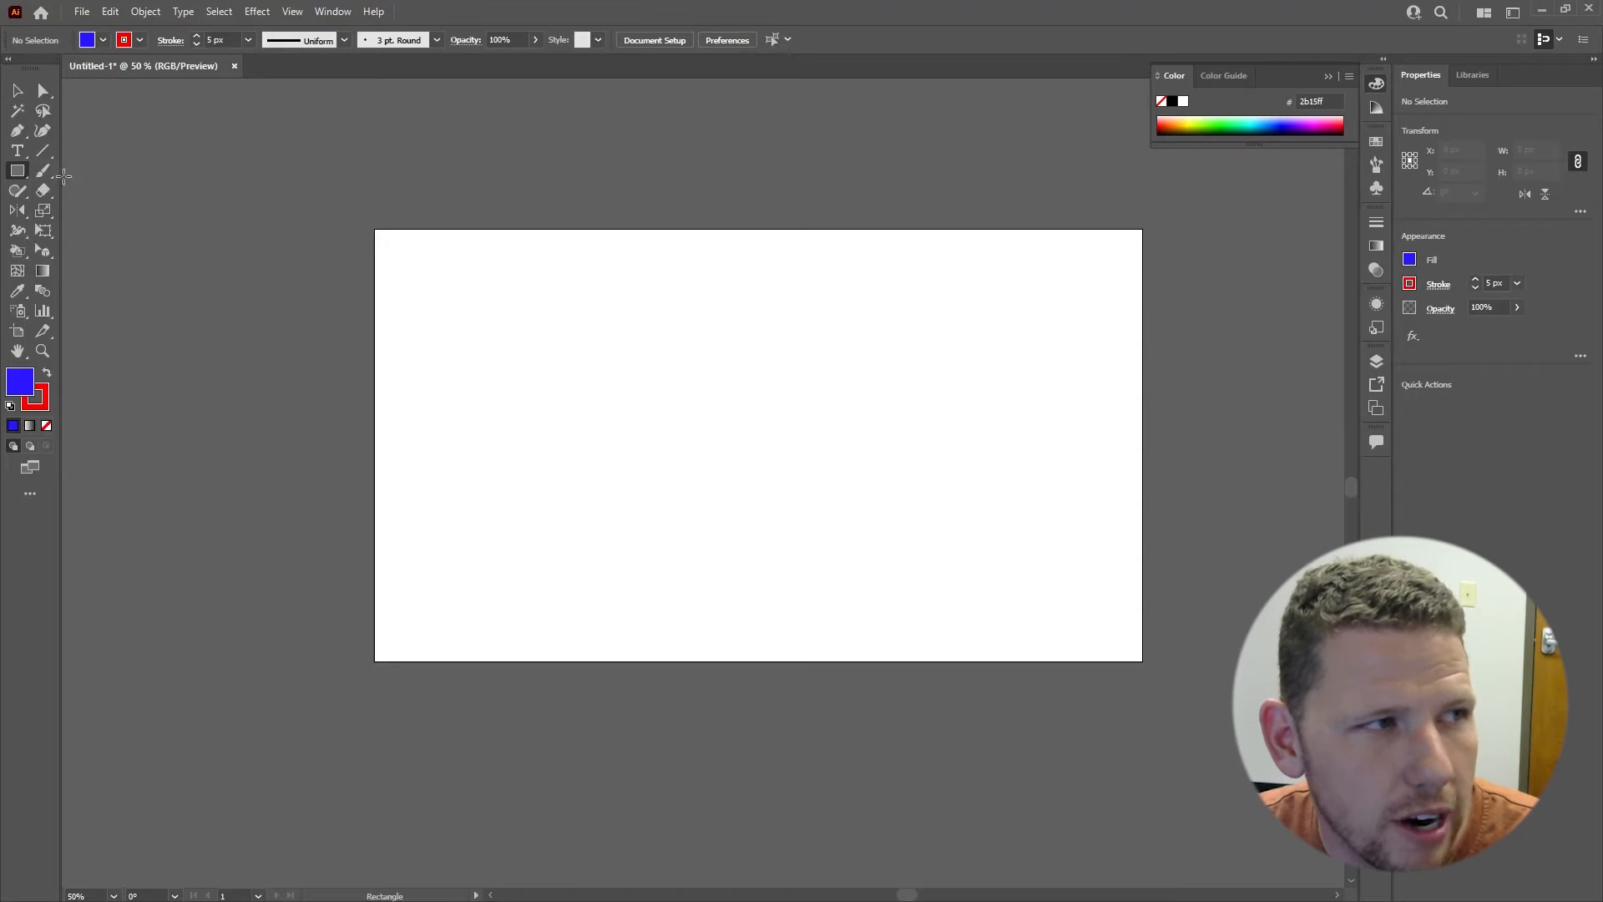
drag(532, 305, 687, 404)
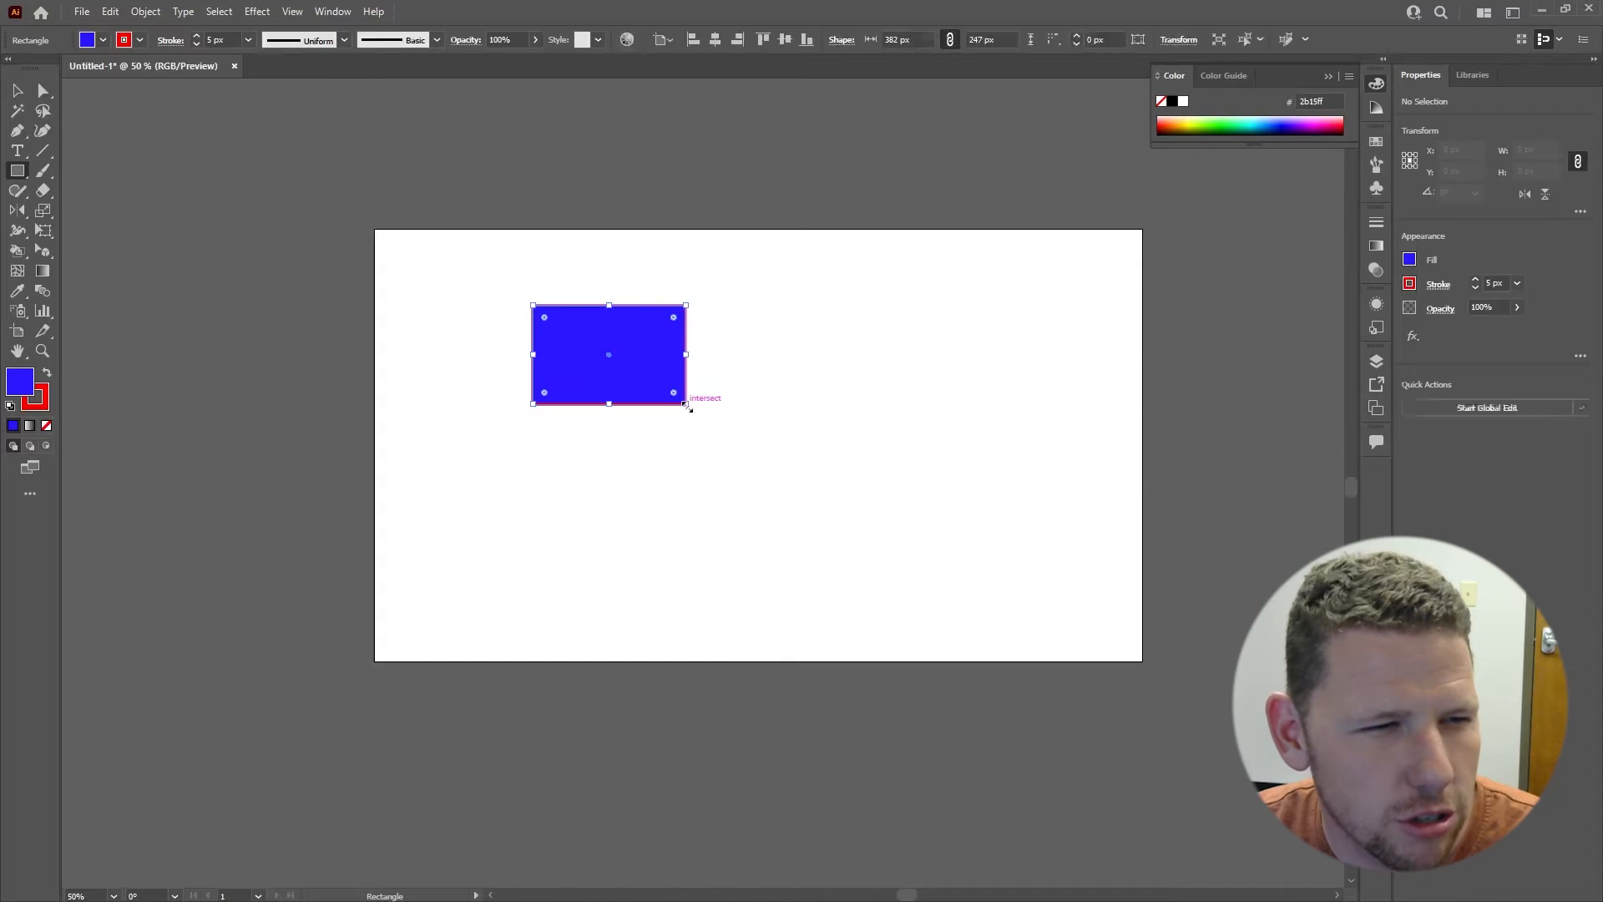
Step: Round all four corners of the rectangle to a radius of about 37.6 px
scroll(625, 355, up, 3)
drag(627, 351, 788, 347)
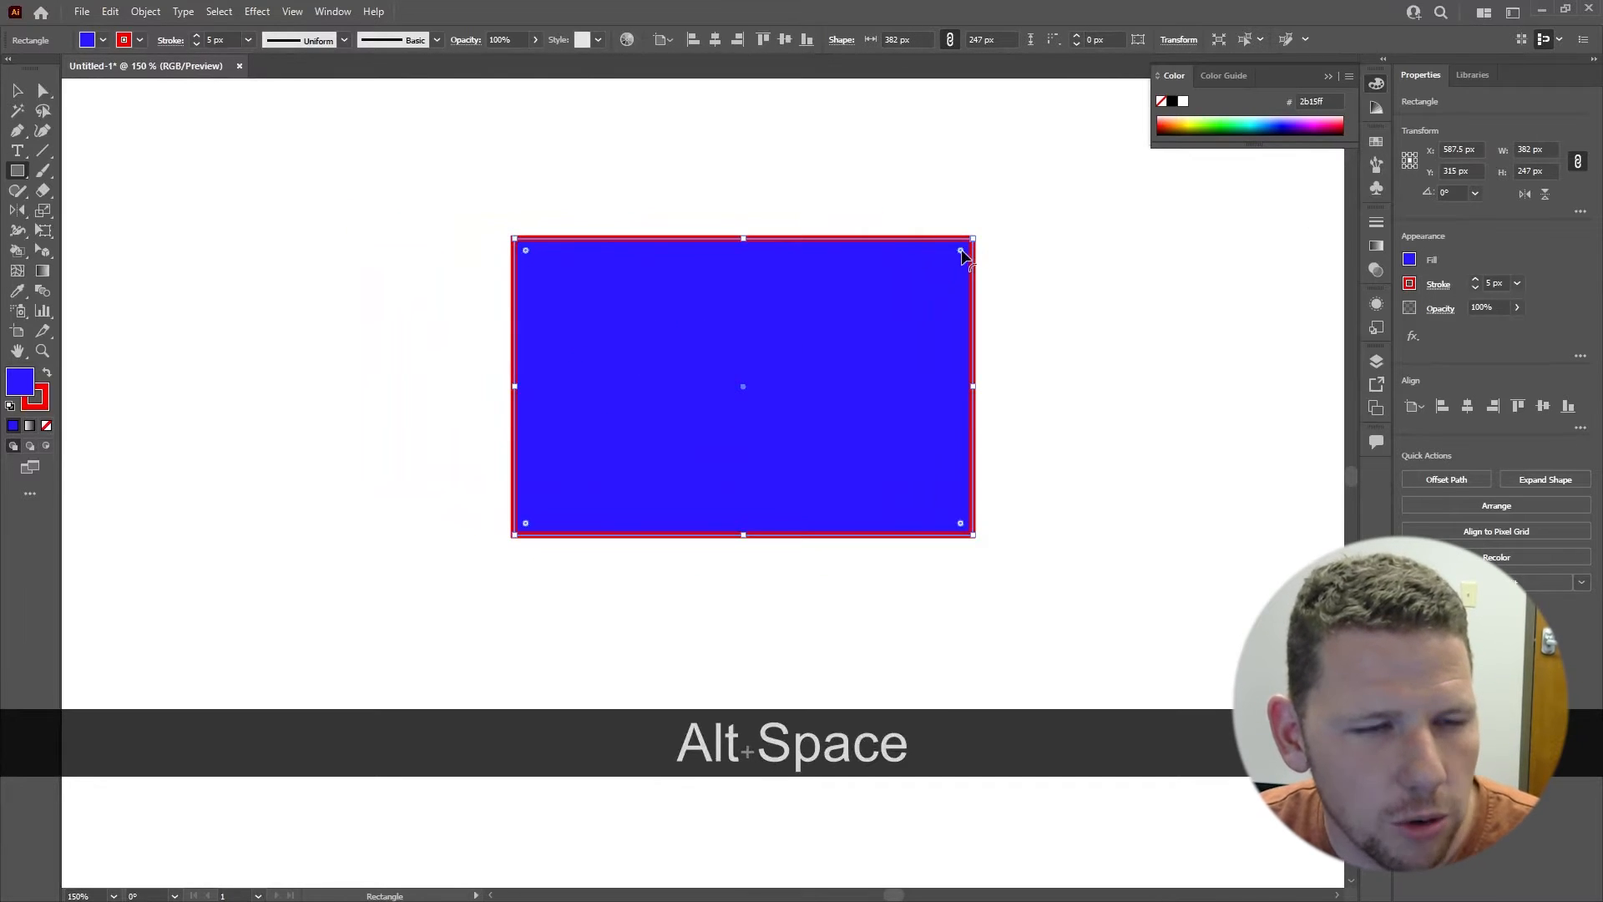
drag(961, 252, 929, 285)
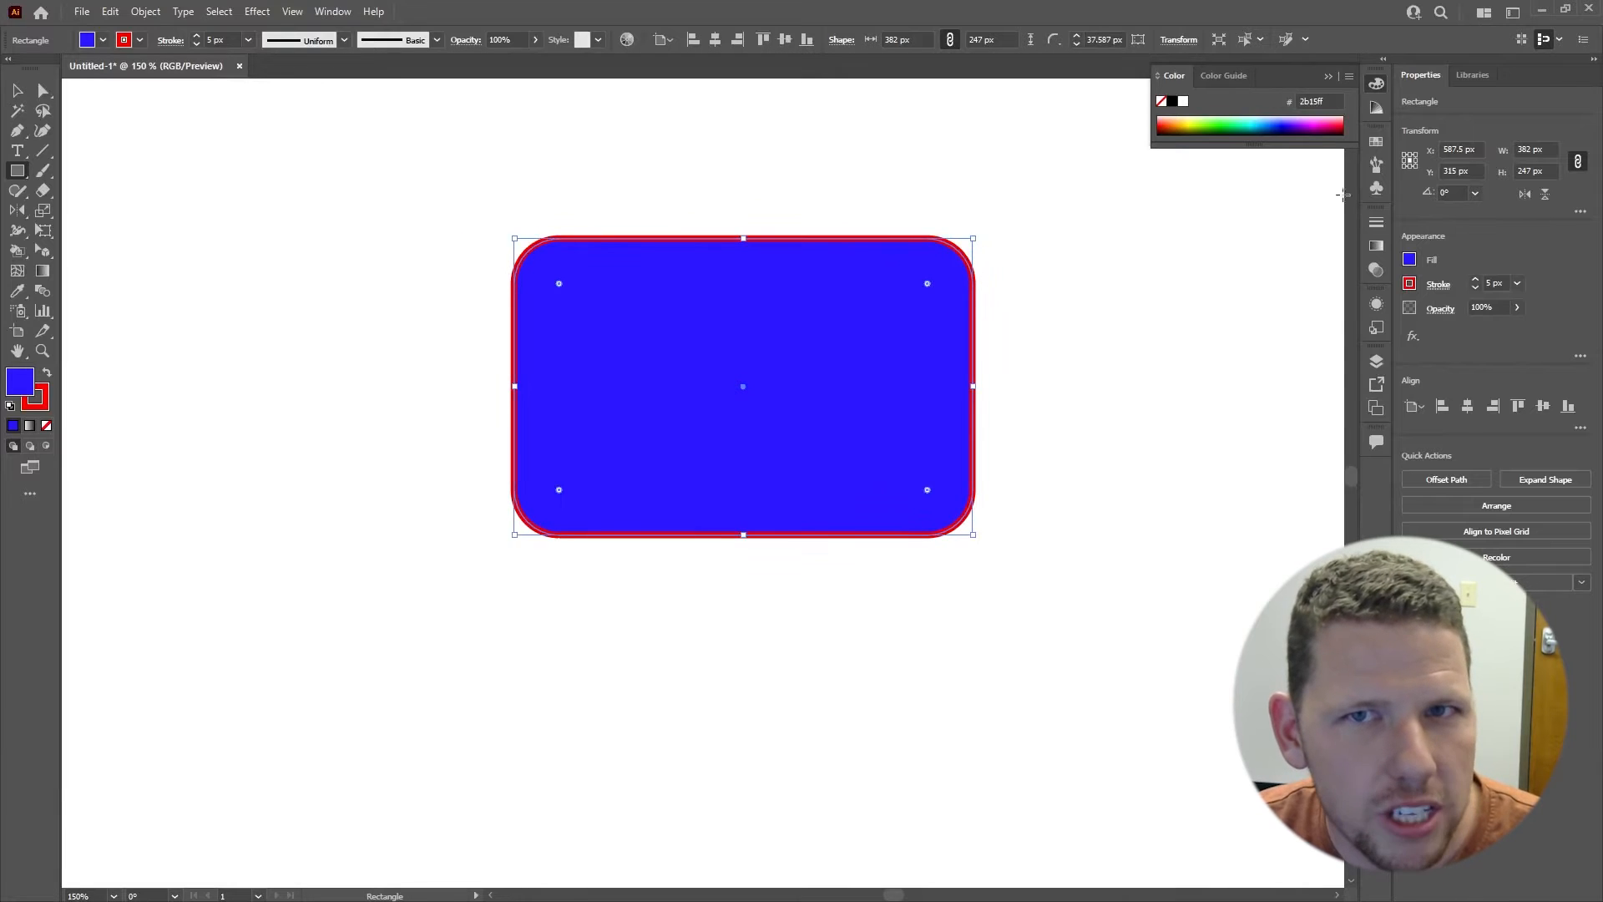
Step: Change all four corners of the rectangle to the inverted round corner type
click(1581, 212)
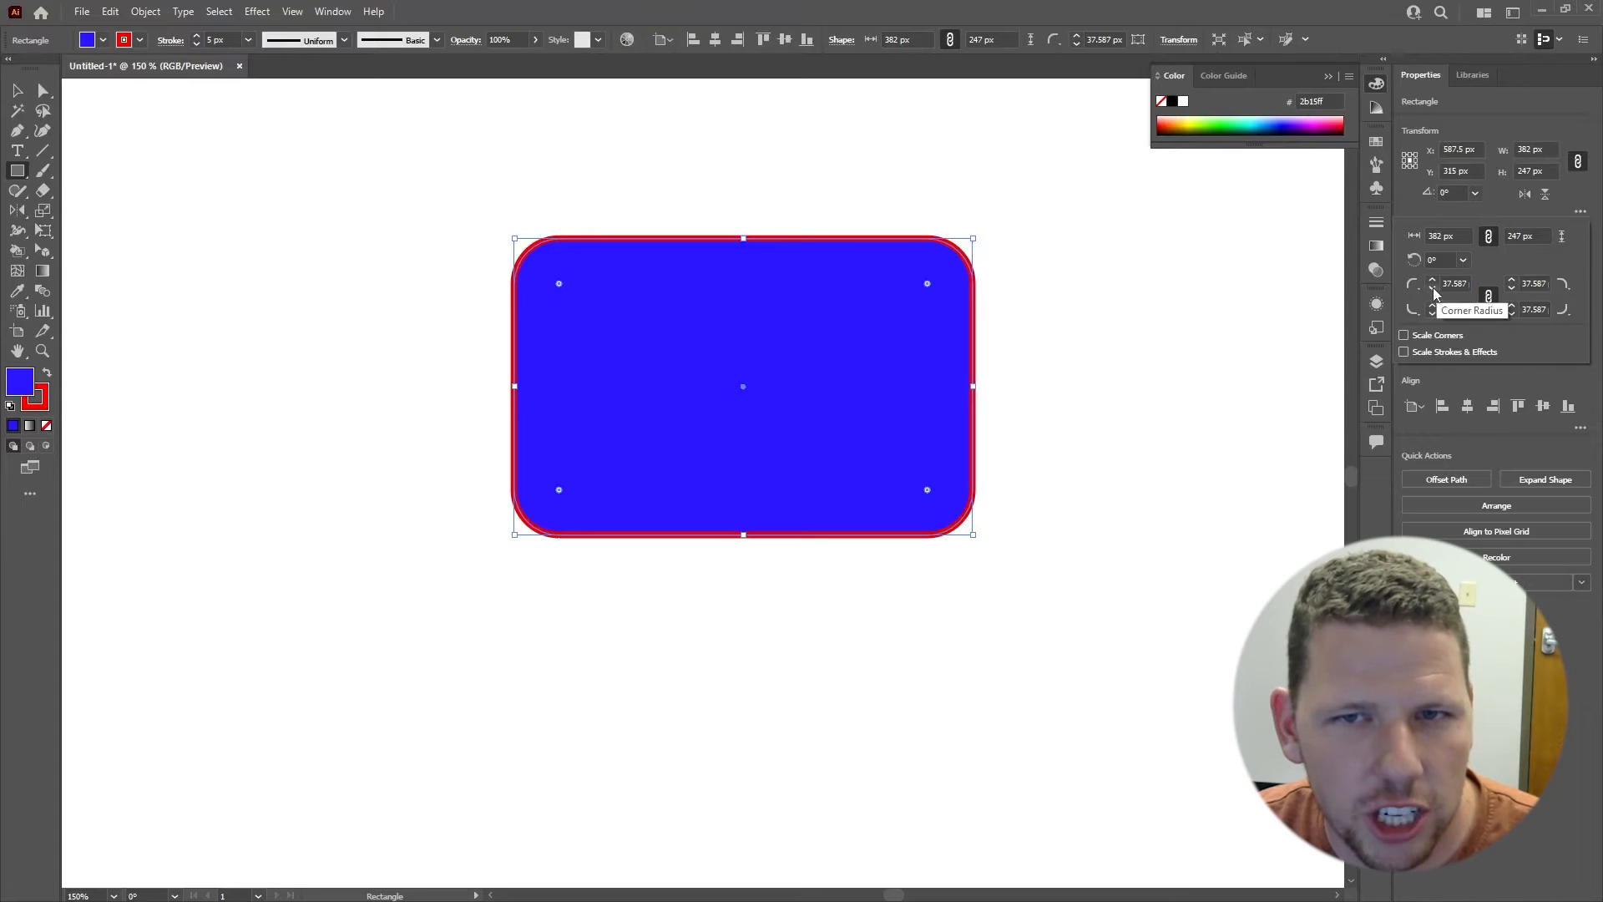
click(1413, 284)
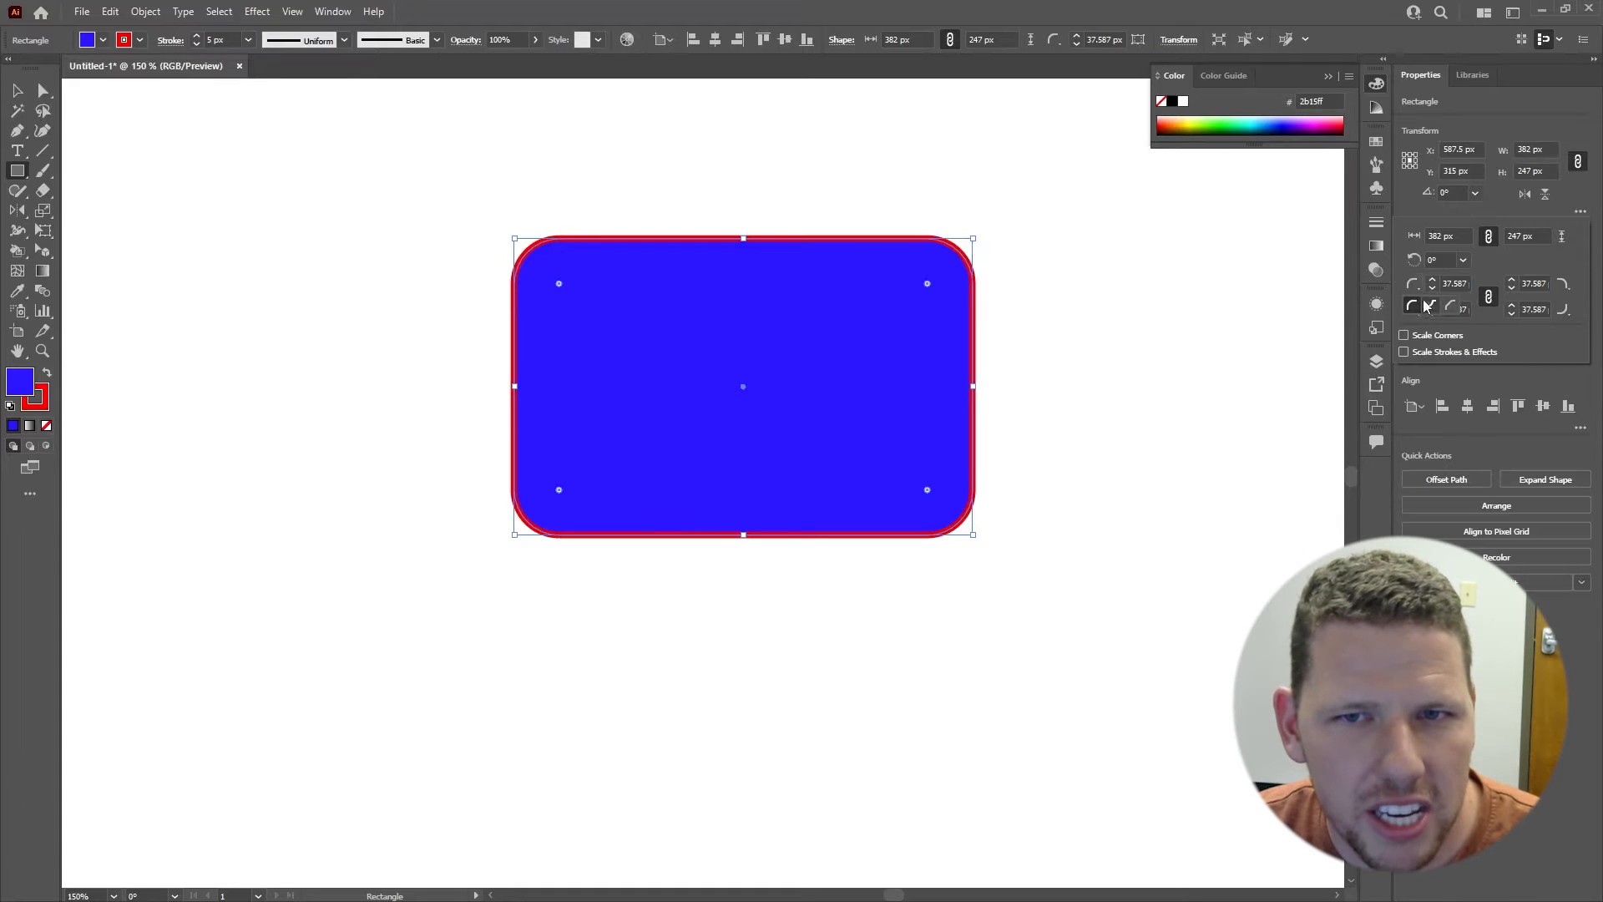
click(1431, 332)
click(1431, 331)
click(1563, 309)
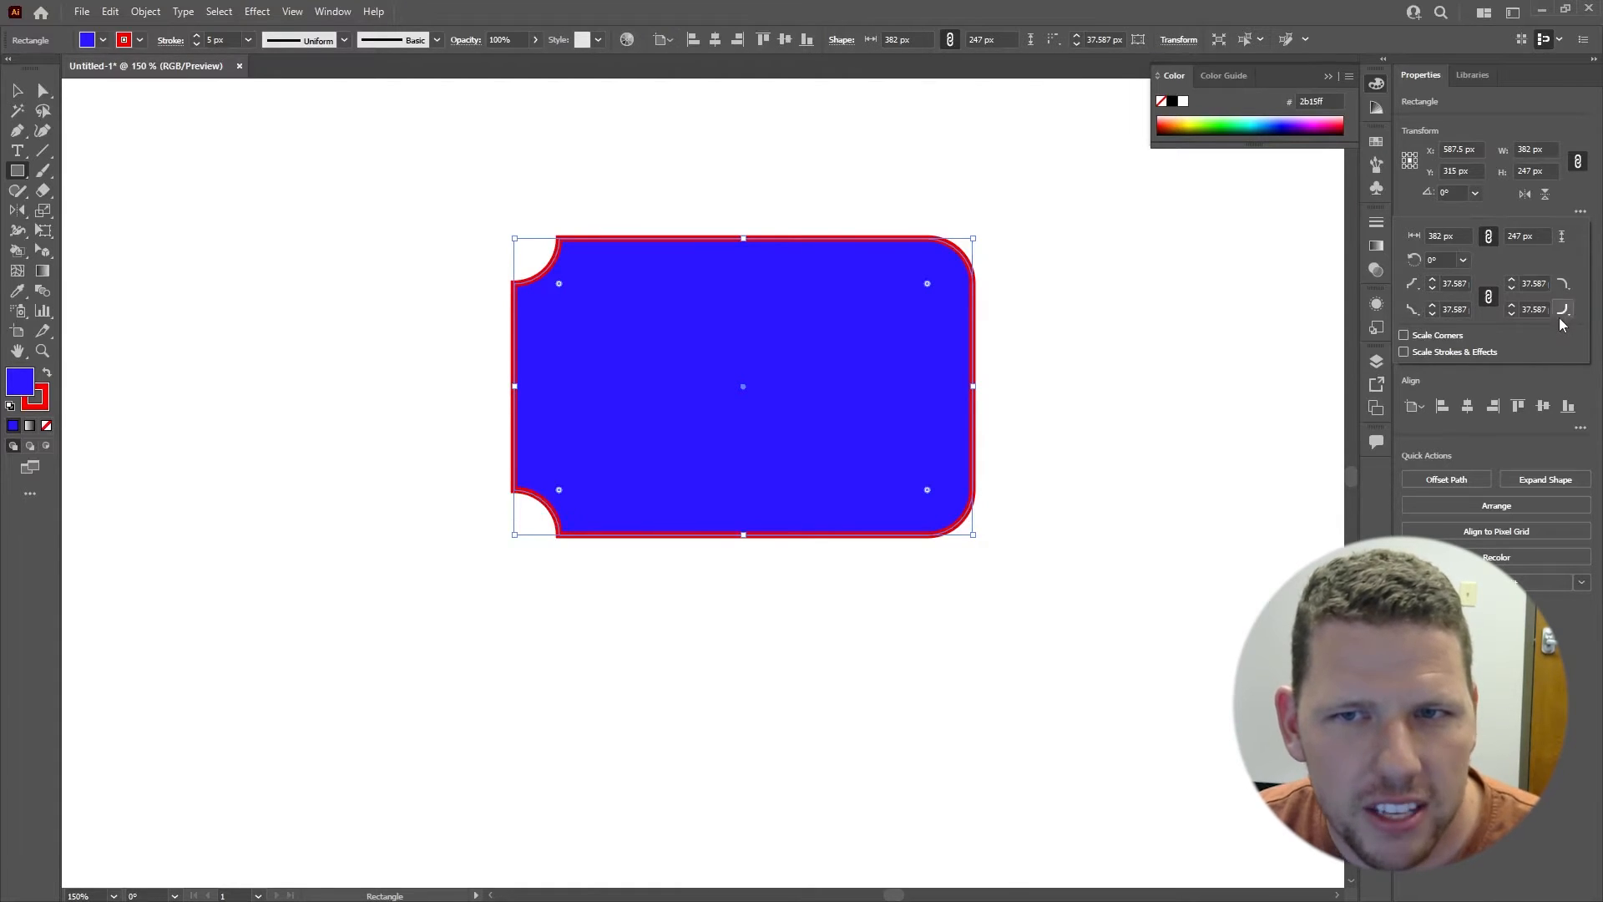
click(1545, 331)
click(1564, 287)
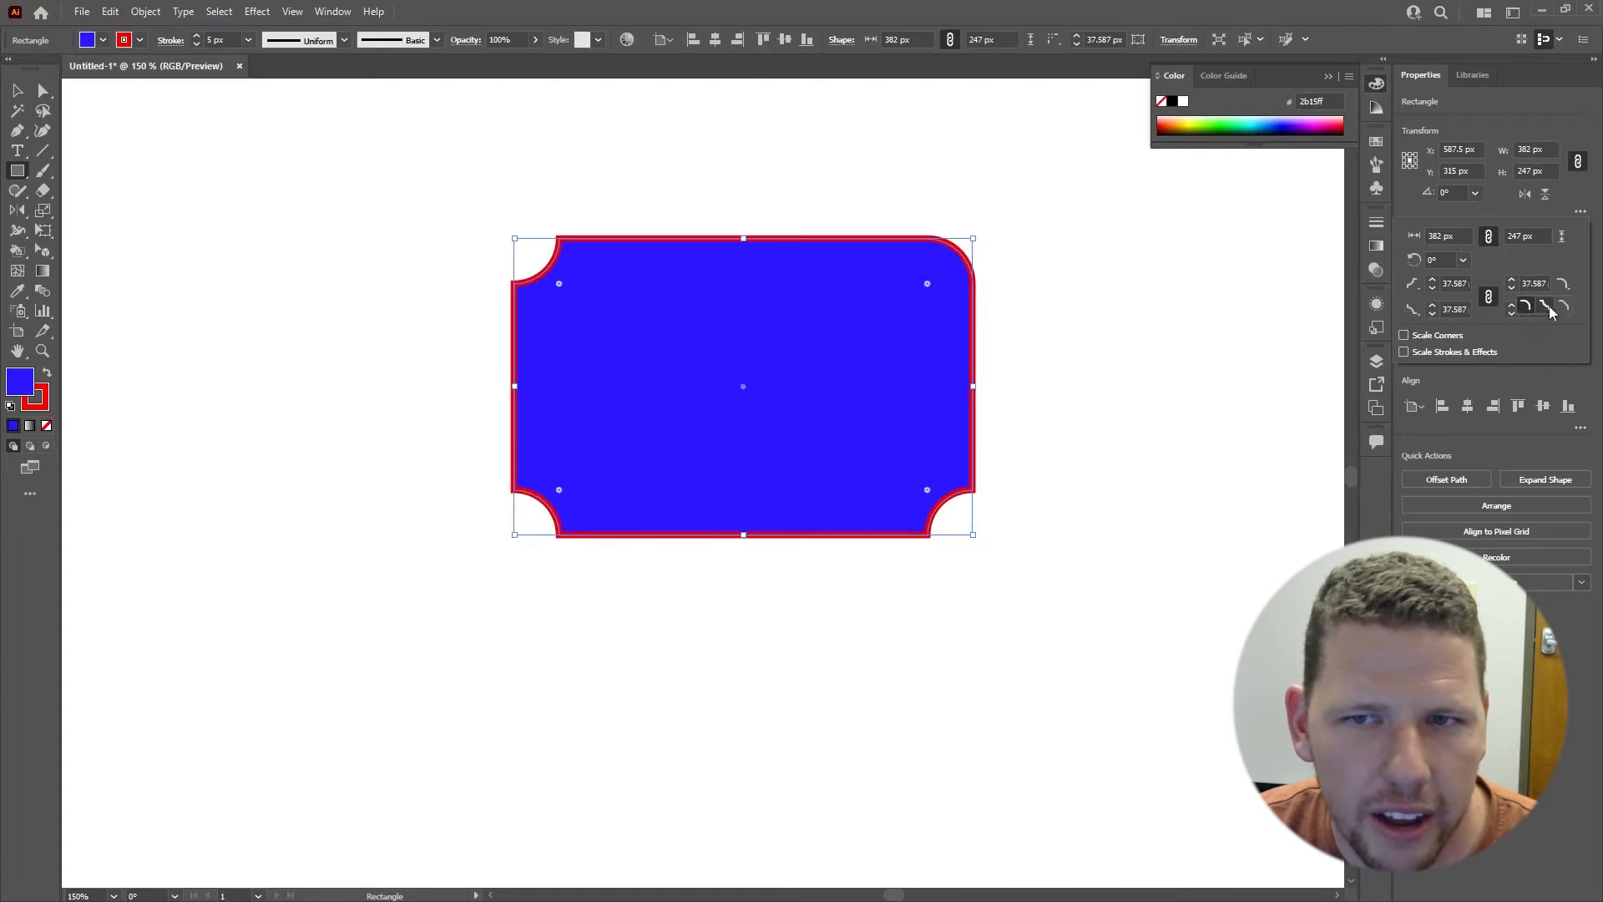
click(1543, 306)
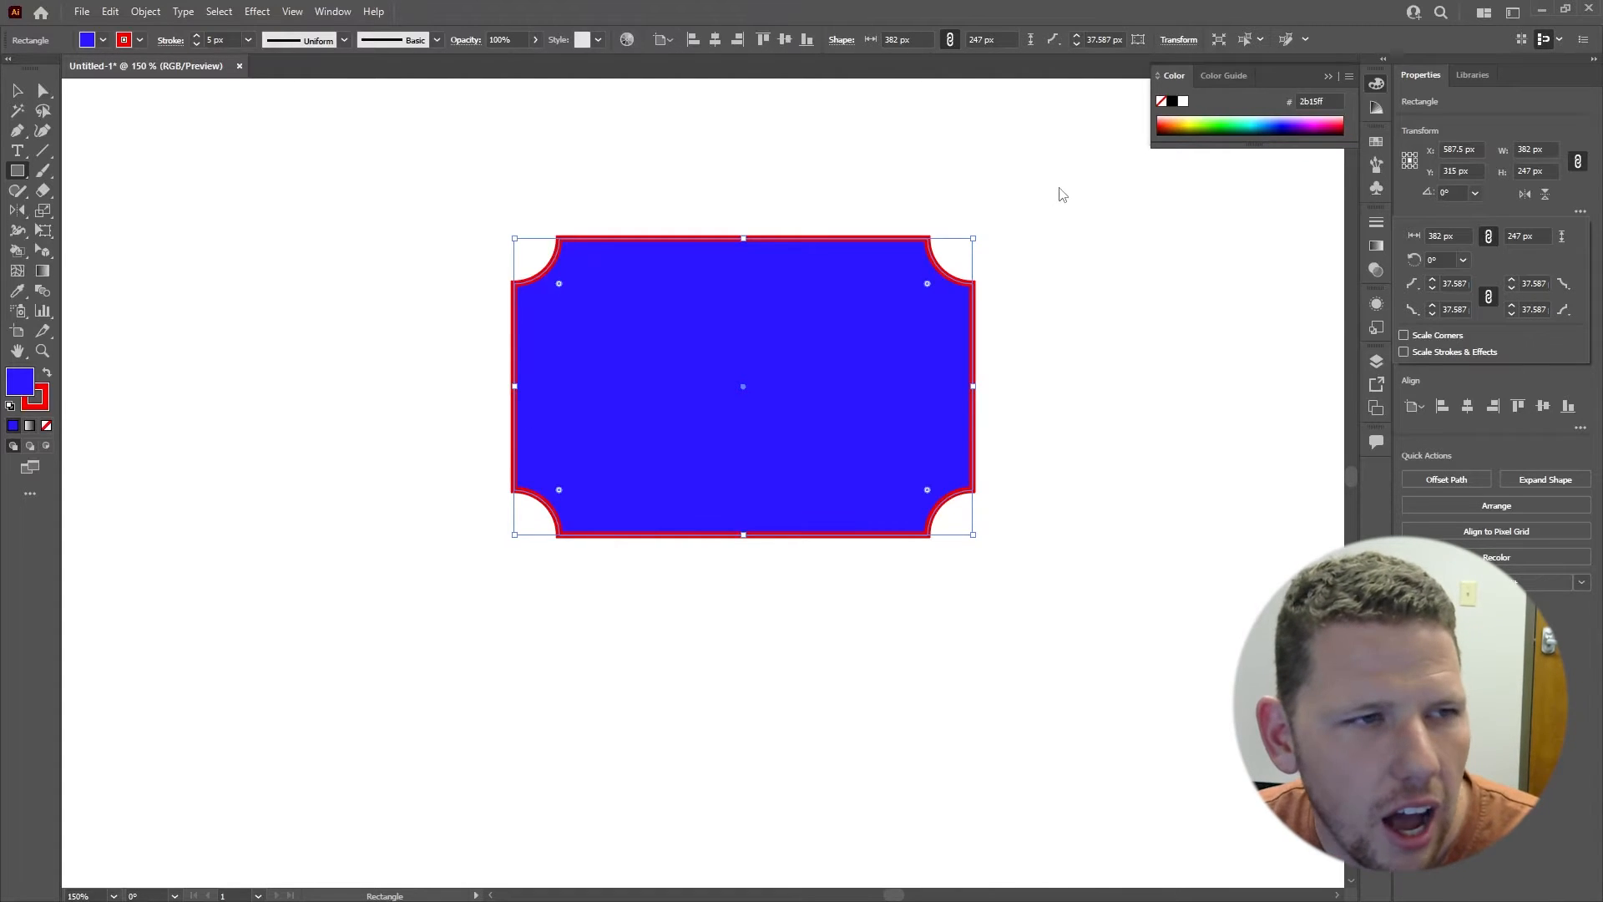
Step: Reduce the radius of the rectangle's inverted corners by adjusting them directly on the shape, and deselect it
click(927, 285)
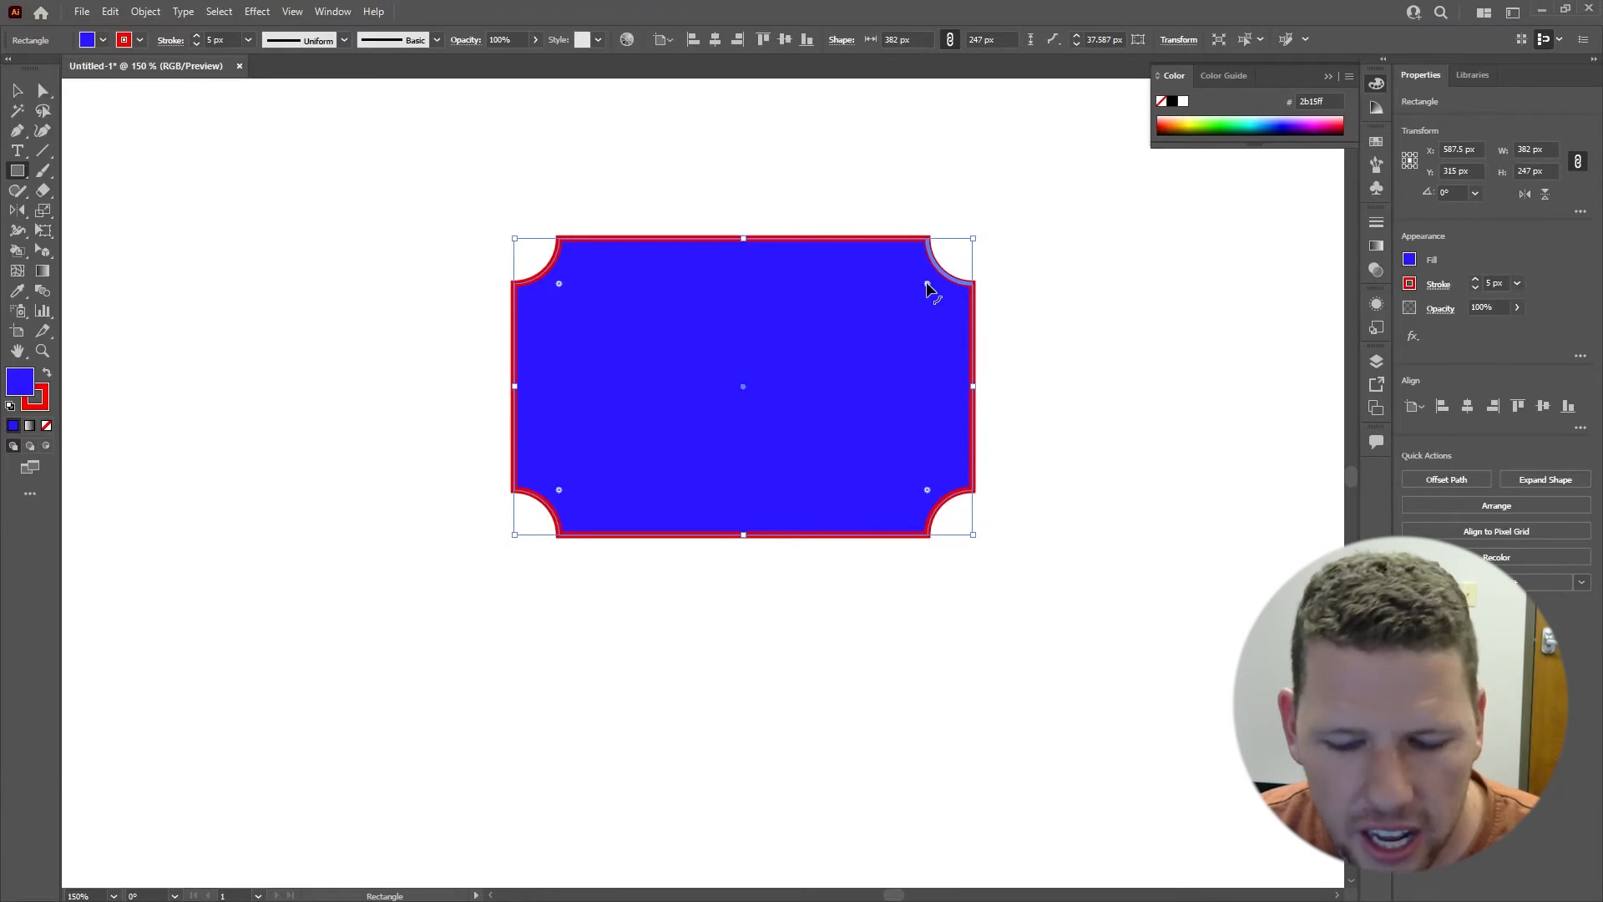
key(v)
drag(928, 285, 945, 269)
click(1052, 285)
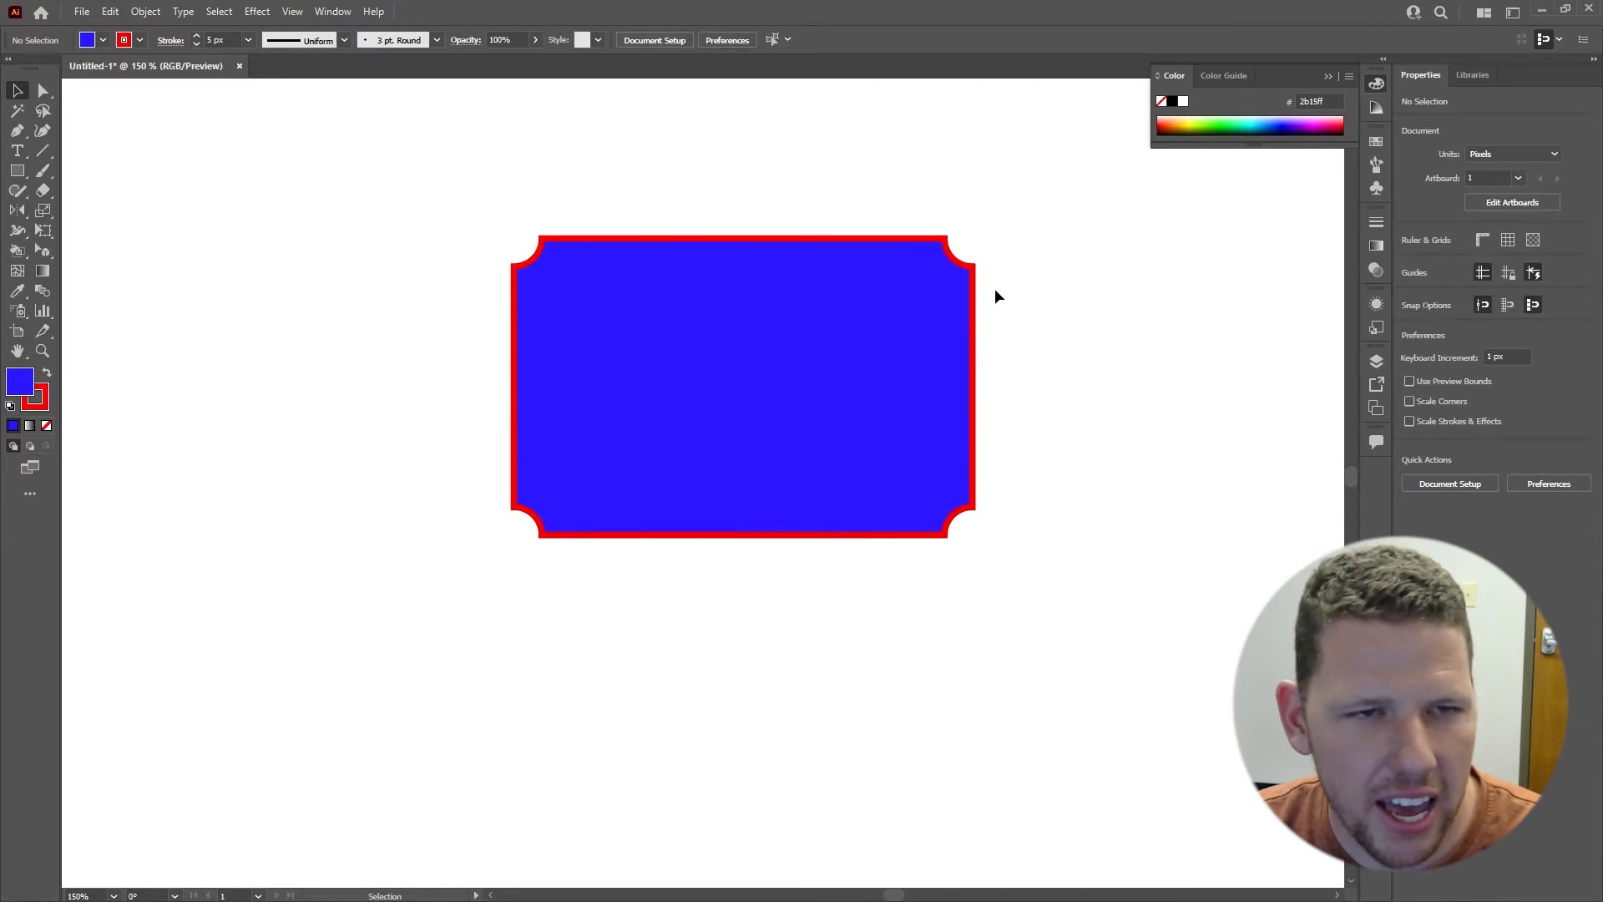
drag(989, 271, 959, 309)
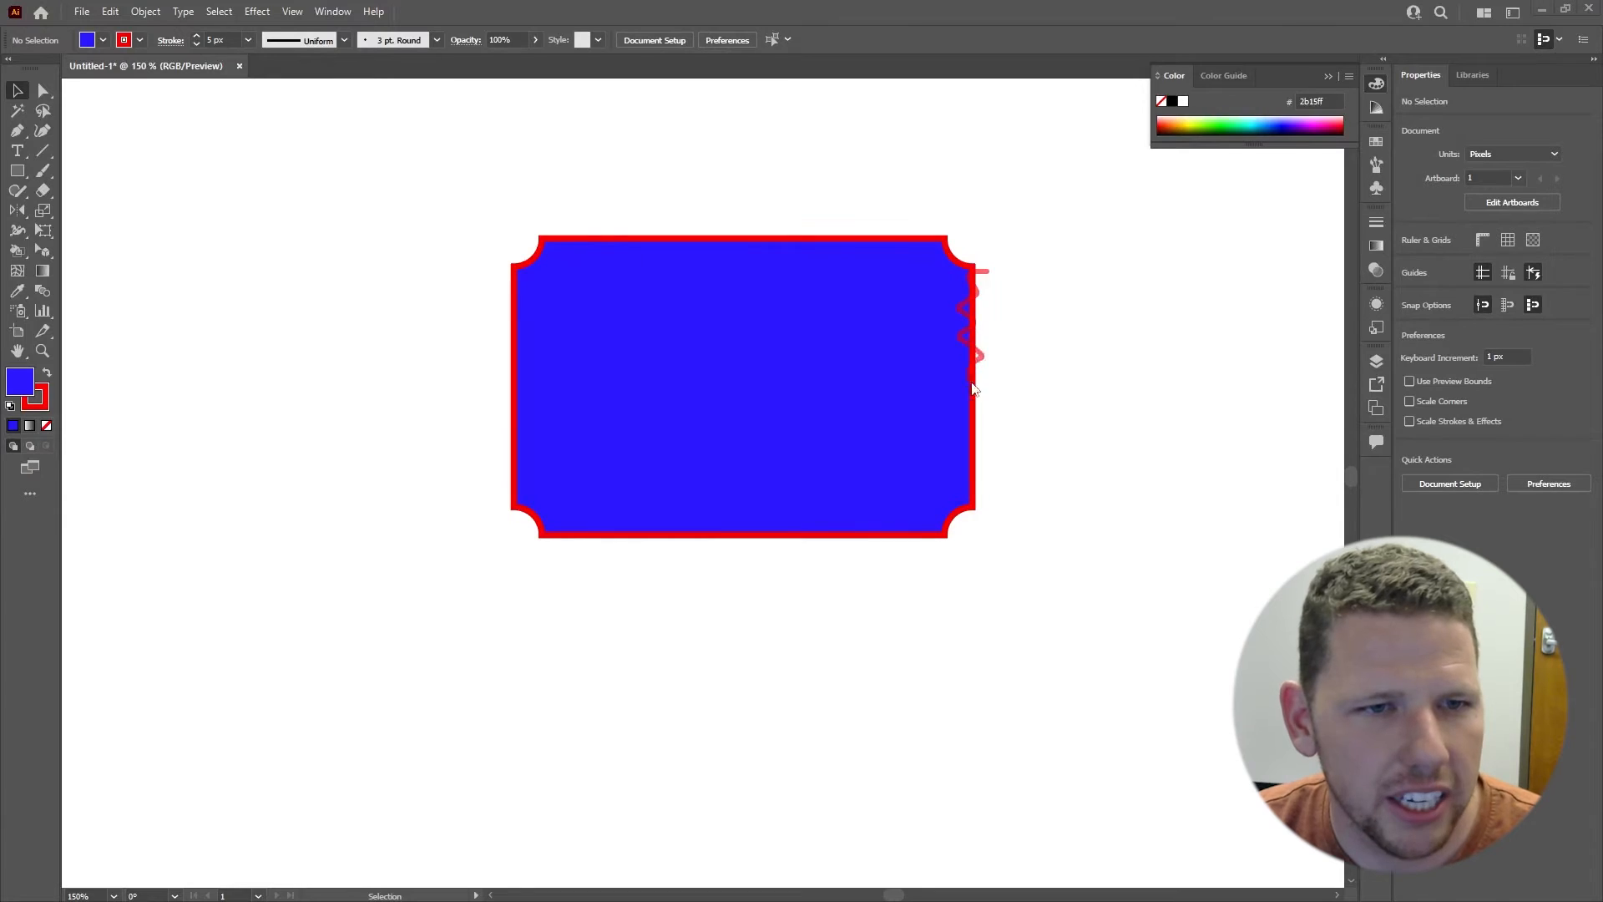
Step: Draw a small triangle about 22.5 × 19.5 px beside the rectangle's right edge with the Polygon tool
drag(16, 170, 113, 230)
mouse_move(1090, 322)
mouse_down()
mouse_move(1160, 366)
mouse_move(1111, 322)
mouse_up()
key(Down)
key(Down)
key(shift)
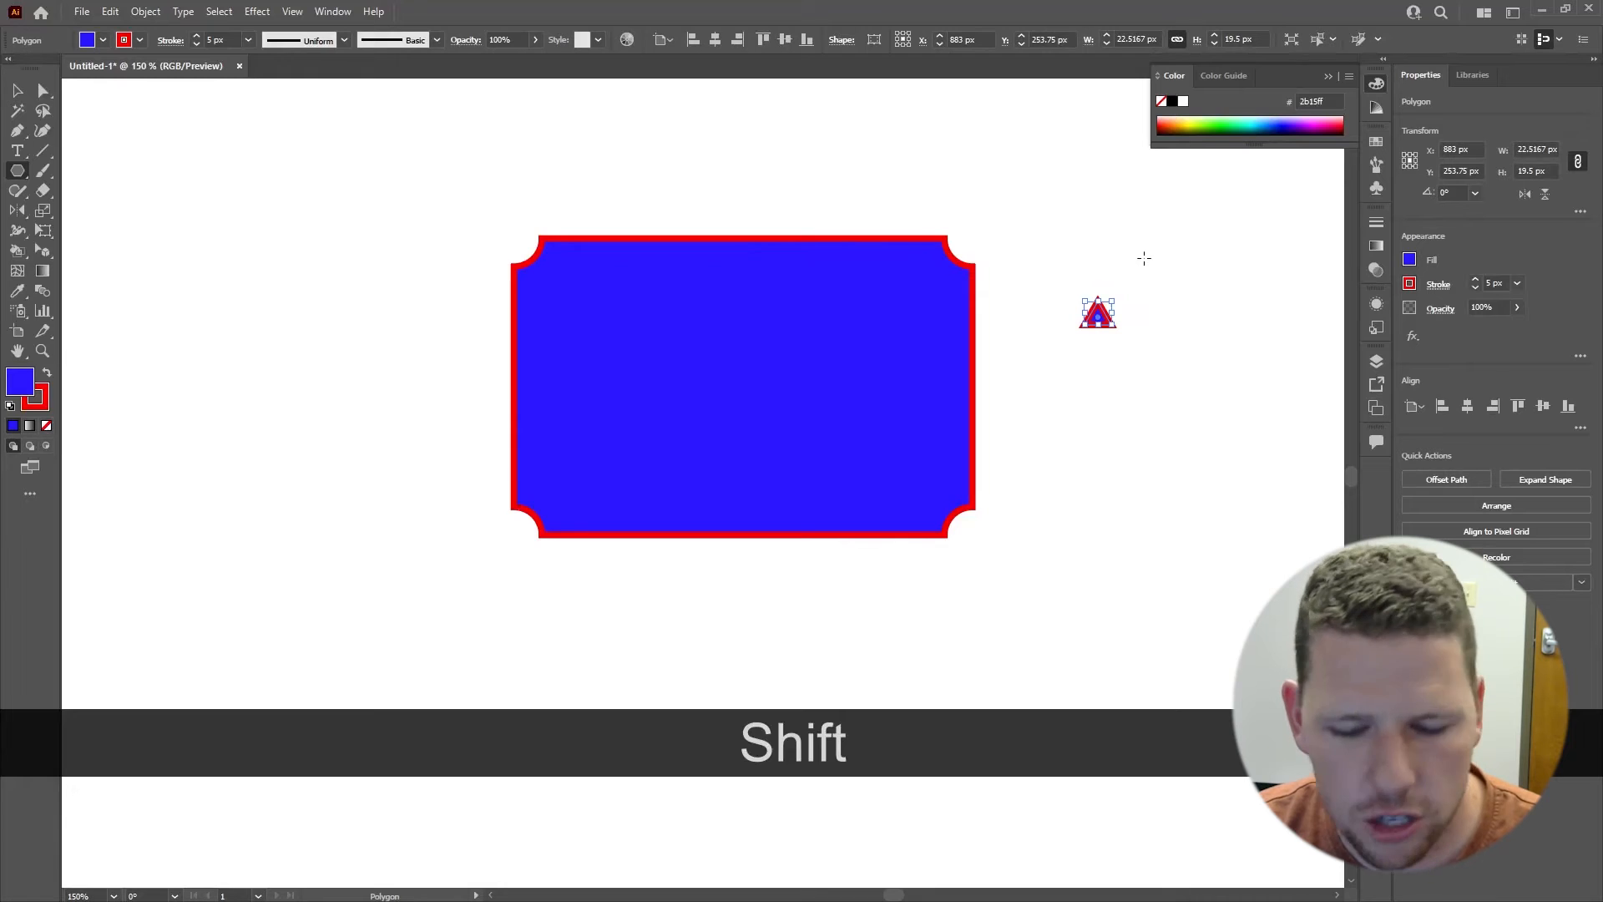
Step: Remove the stroke from both the rectangle and the triangle
key(v)
drag(1166, 279, 791, 476)
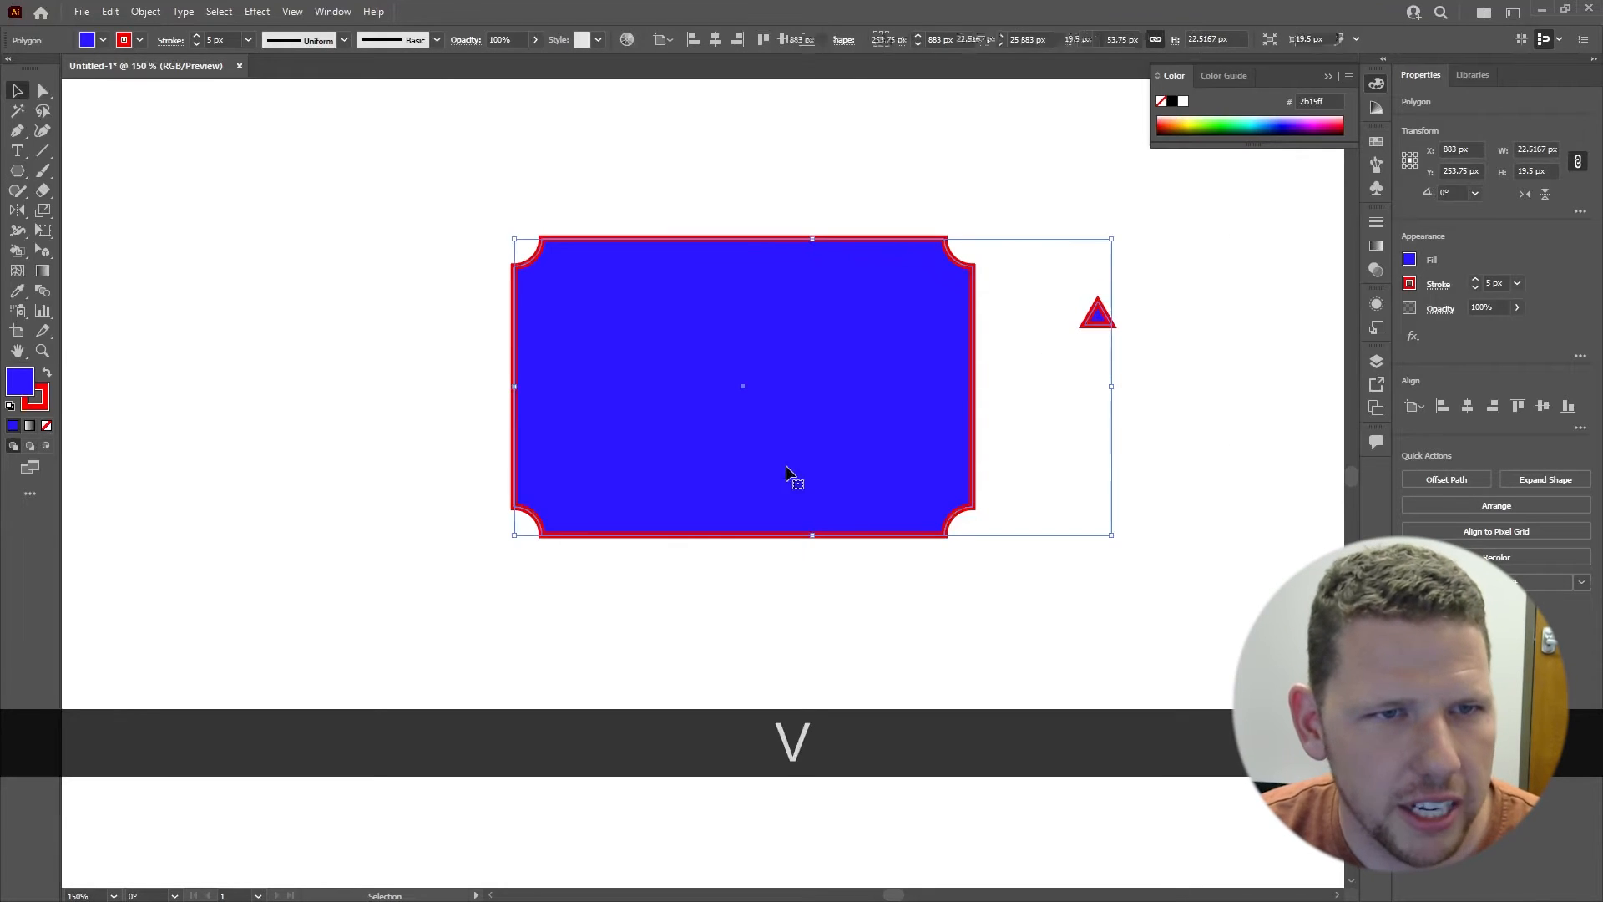
click(48, 428)
click(1152, 331)
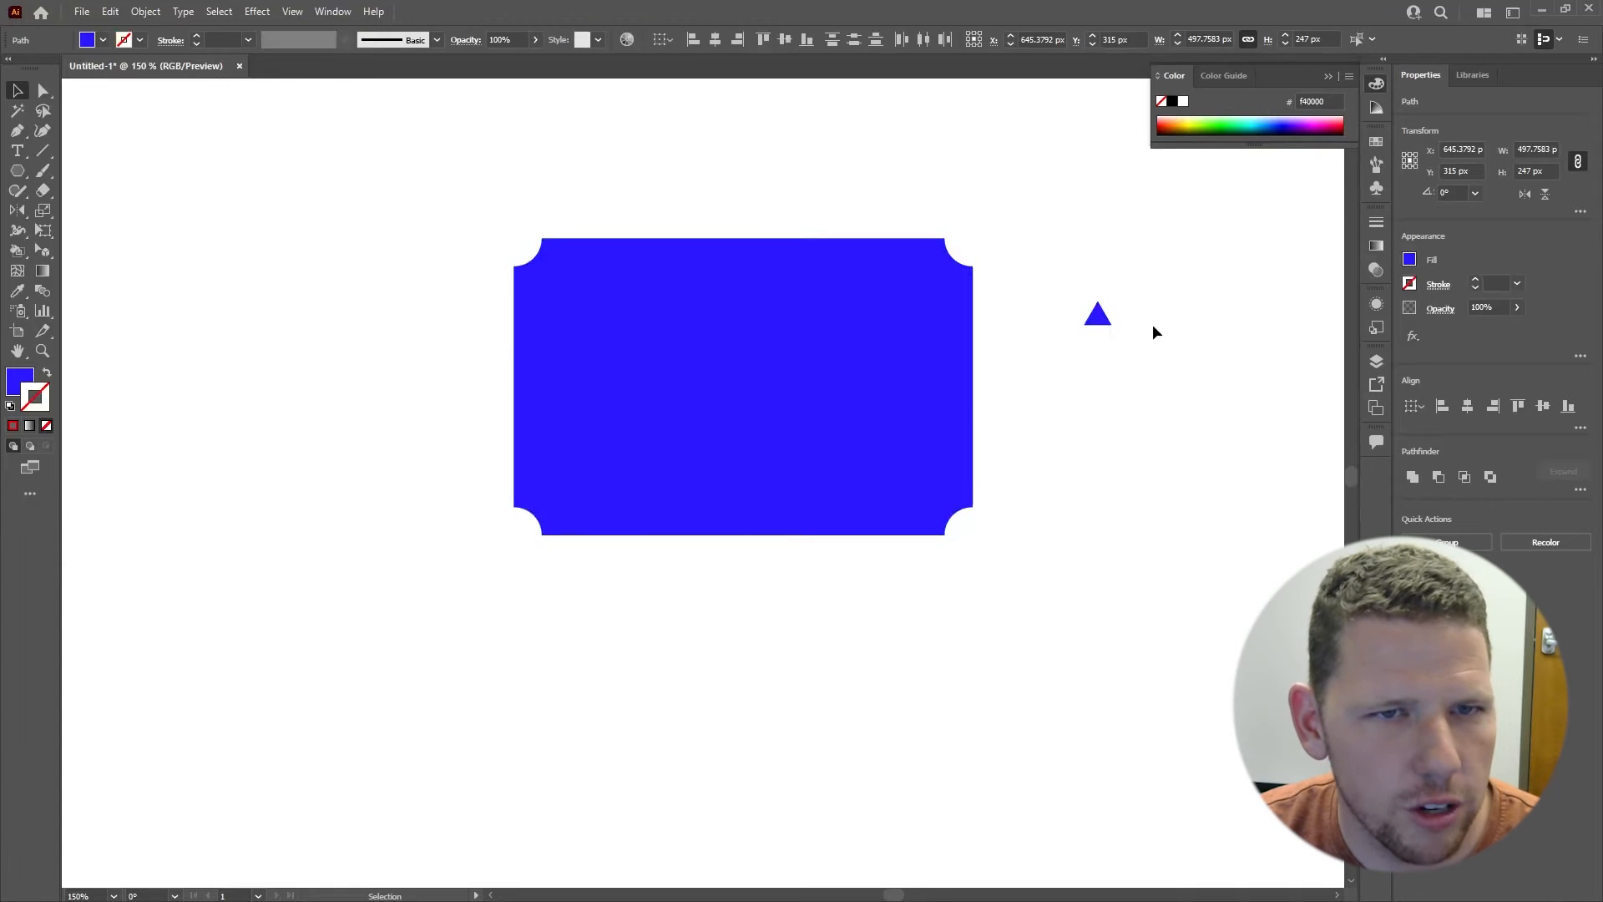
Step: Move the triangle near the rectangle's right edge, to about X 805 px, and rotate it 90° so it points right
key(alt)
scroll(1104, 328, up, 5)
drag(1089, 296, 725, 302)
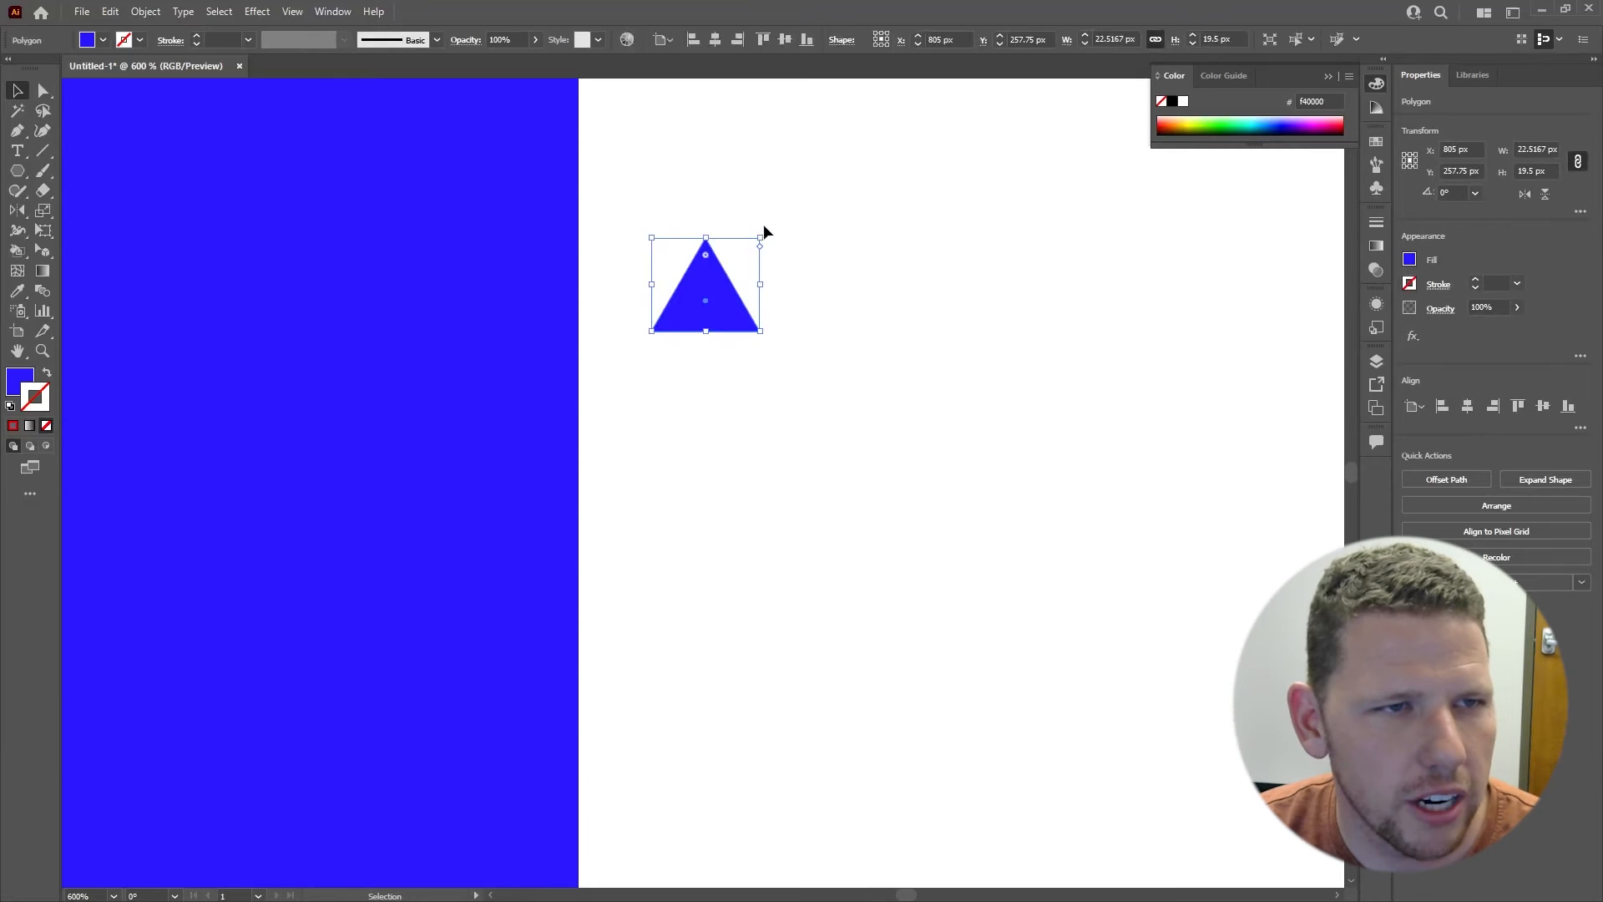
key(shift)
drag(784, 243, 821, 368)
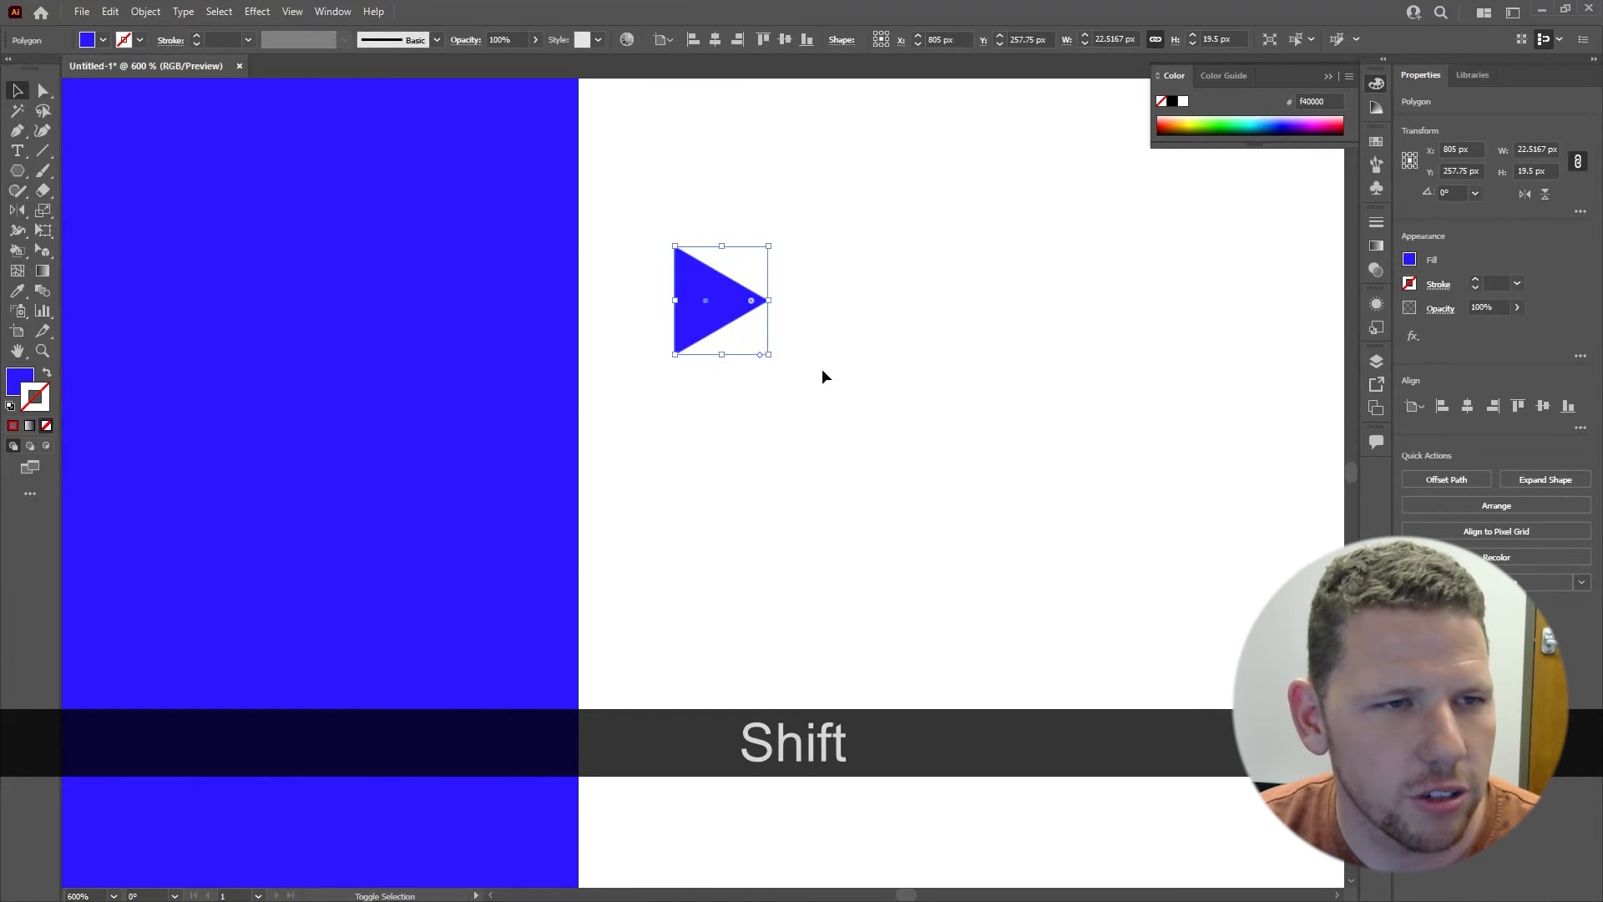
Step: Flatten the triangle to 6.5 px wide and round off its outer point
drag(774, 302, 706, 301)
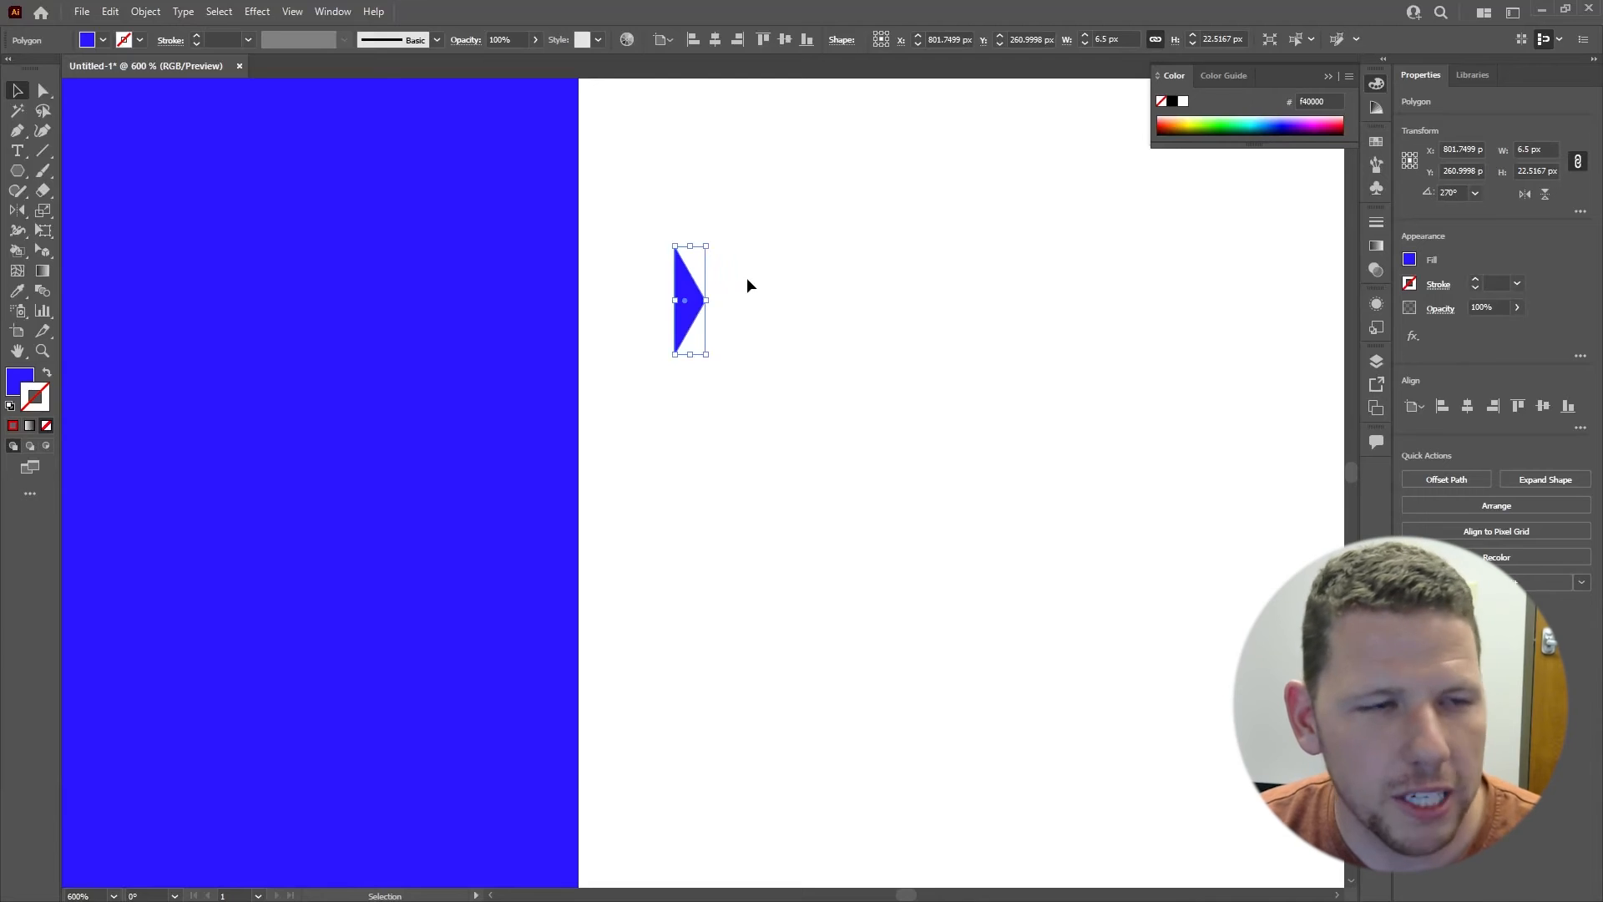
key(a)
drag(774, 251, 617, 300)
key(v)
click(779, 307)
scroll(676, 387, down, 3)
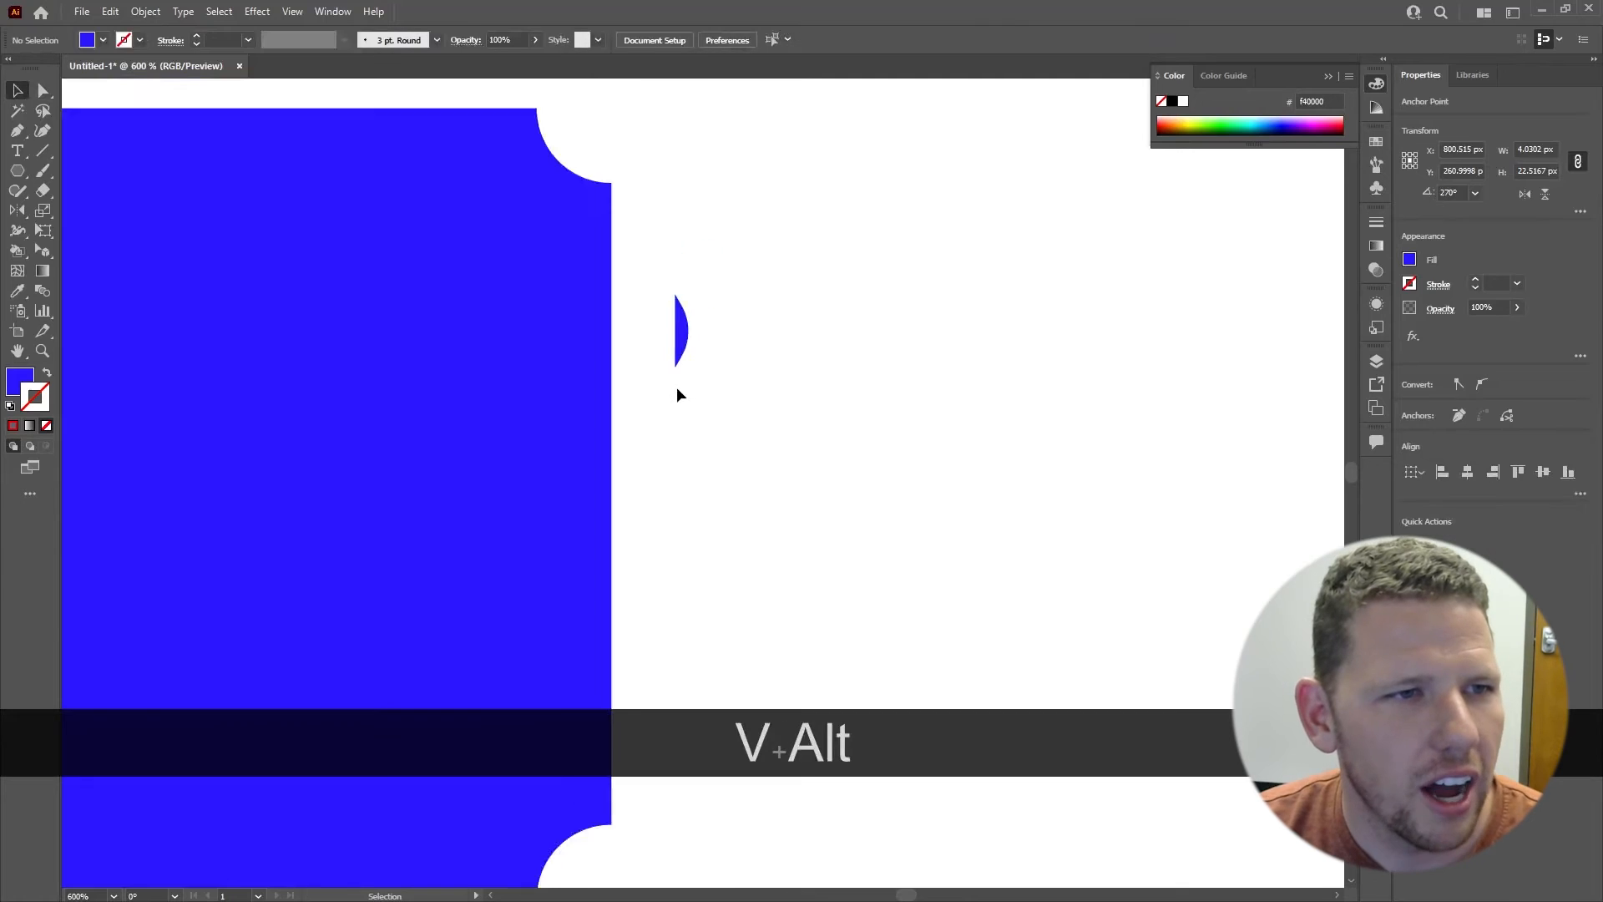
Step: Move the rounded triangle flush against the rectangle's right edge, directly below the upper corner notch, at about X 781 px
drag(678, 359, 652, 304)
scroll(652, 304, up, 10)
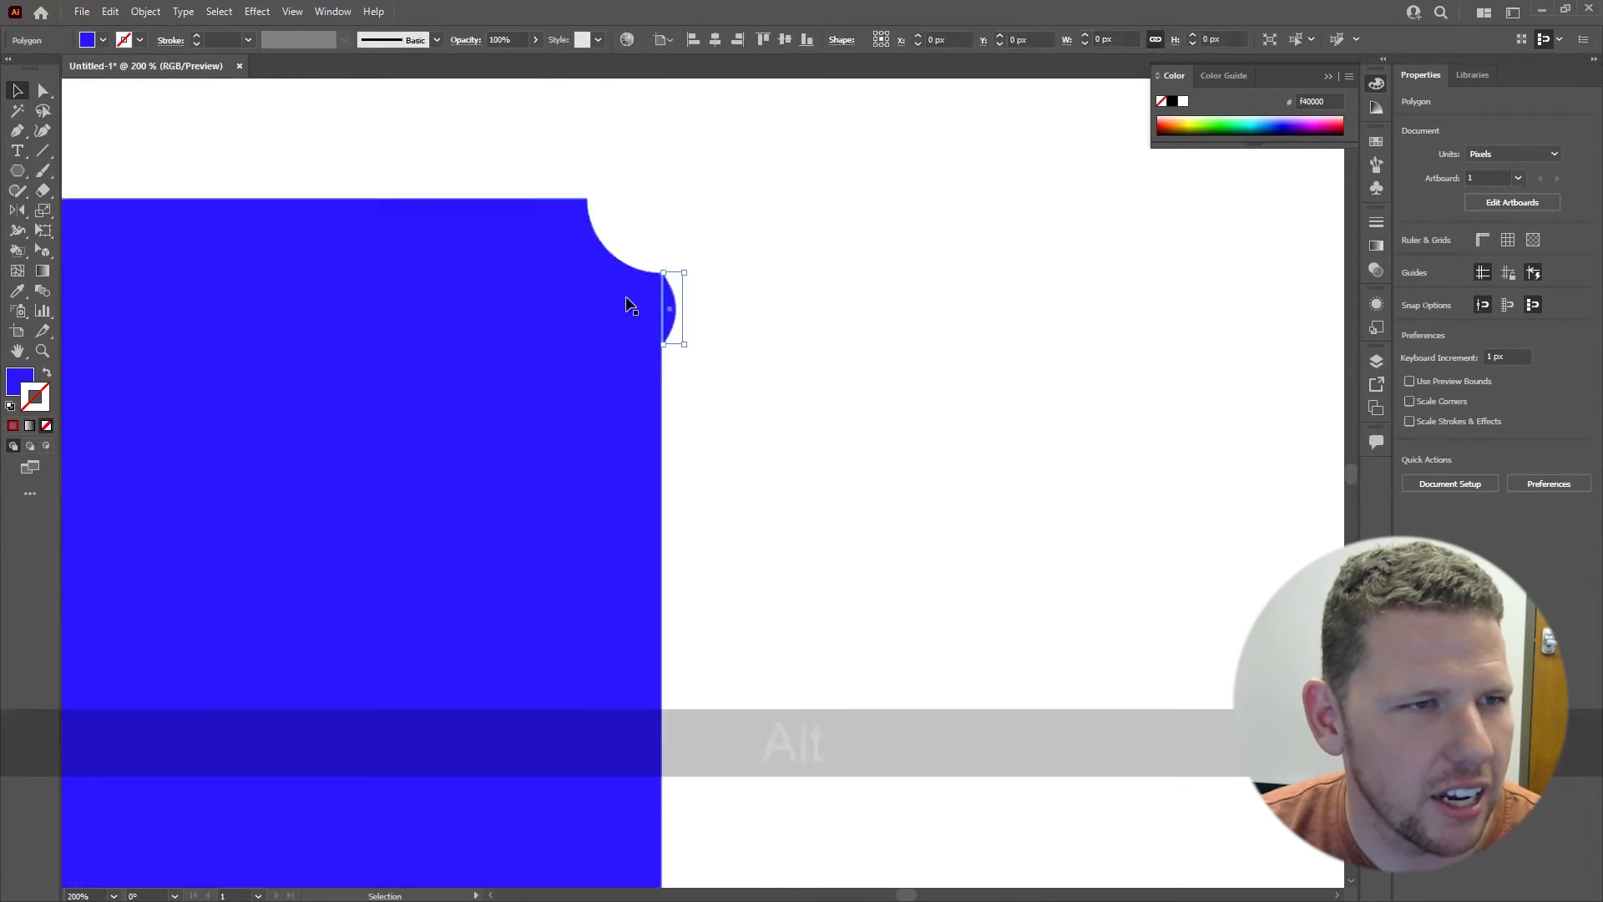
drag(563, 524, 502, 527)
scroll(882, 390, down, 2)
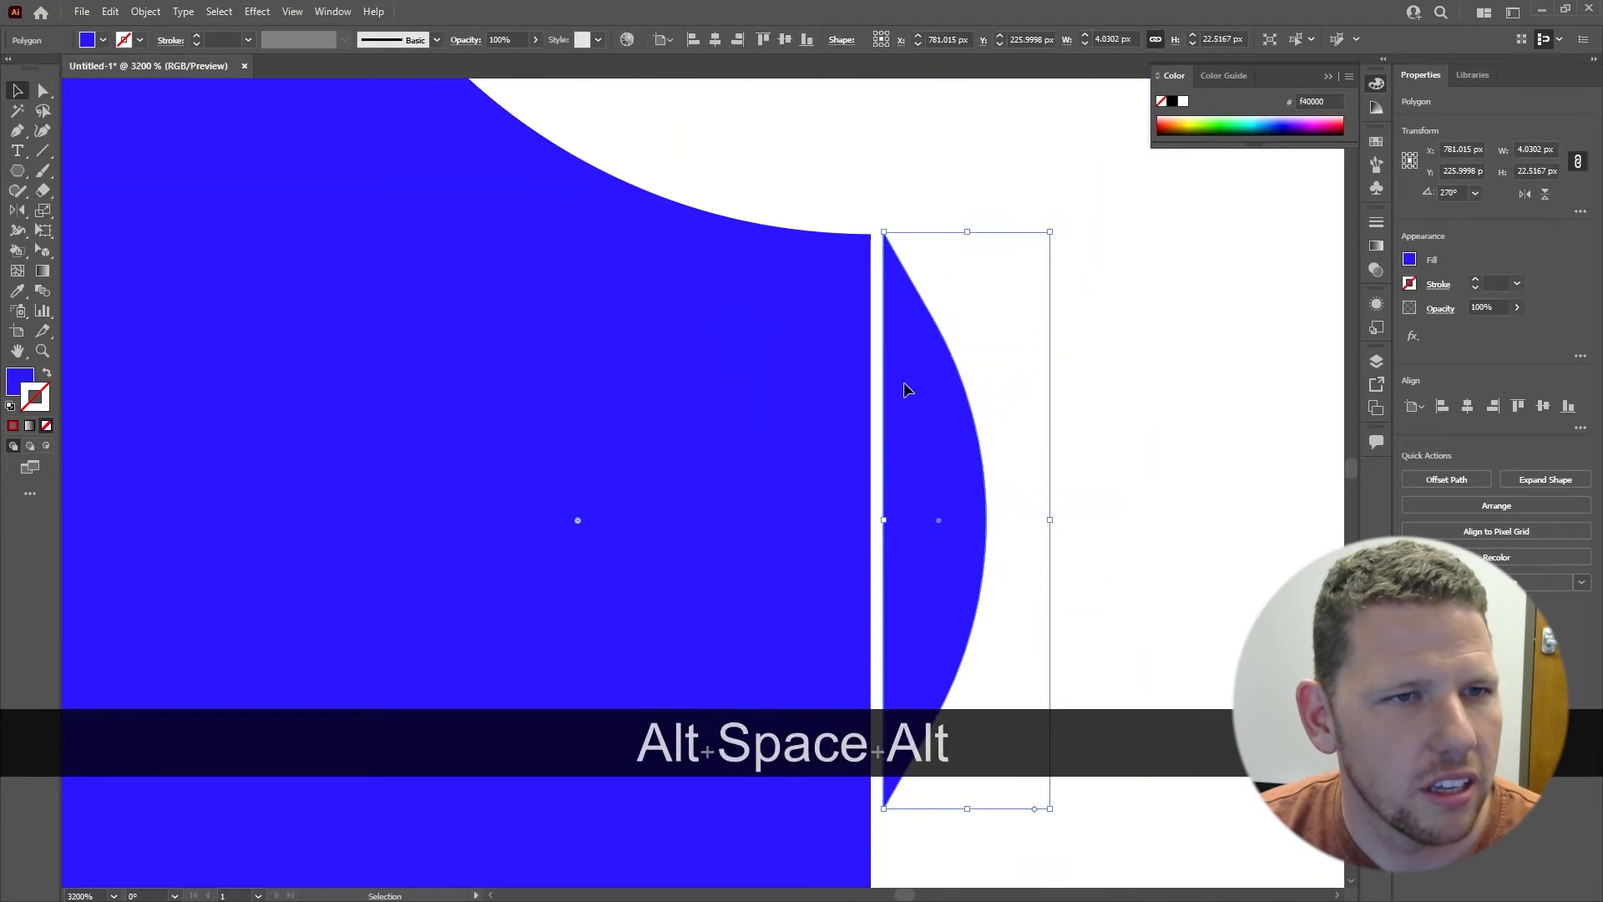
mouse_move(904, 383)
mouse_down()
mouse_move(879, 383)
mouse_move(896, 383)
mouse_up()
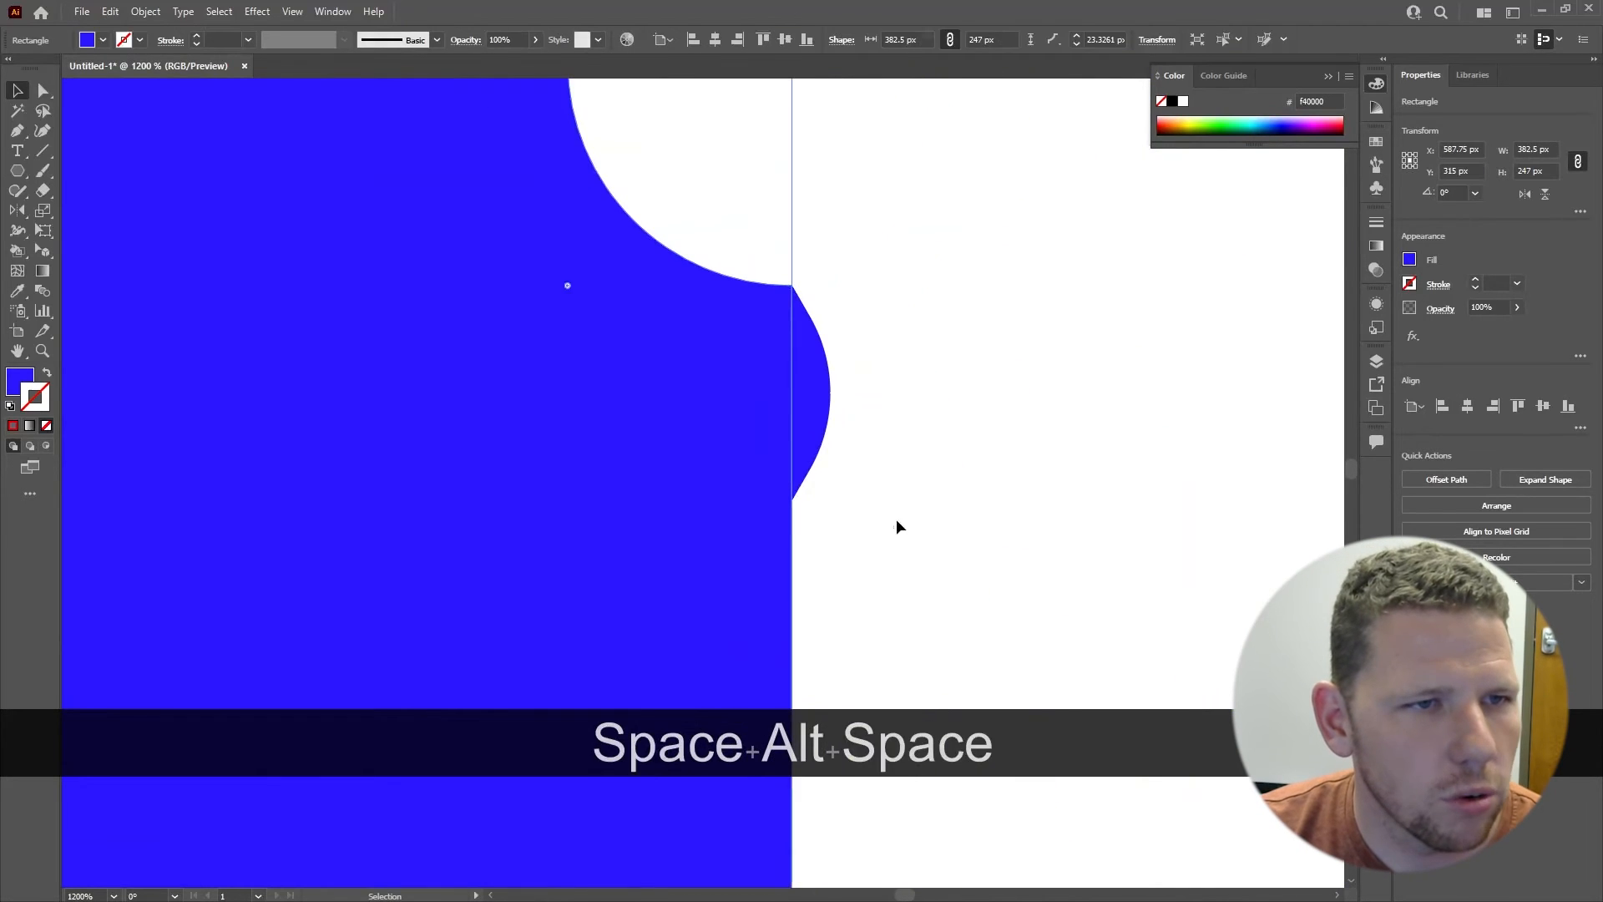
click(959, 638)
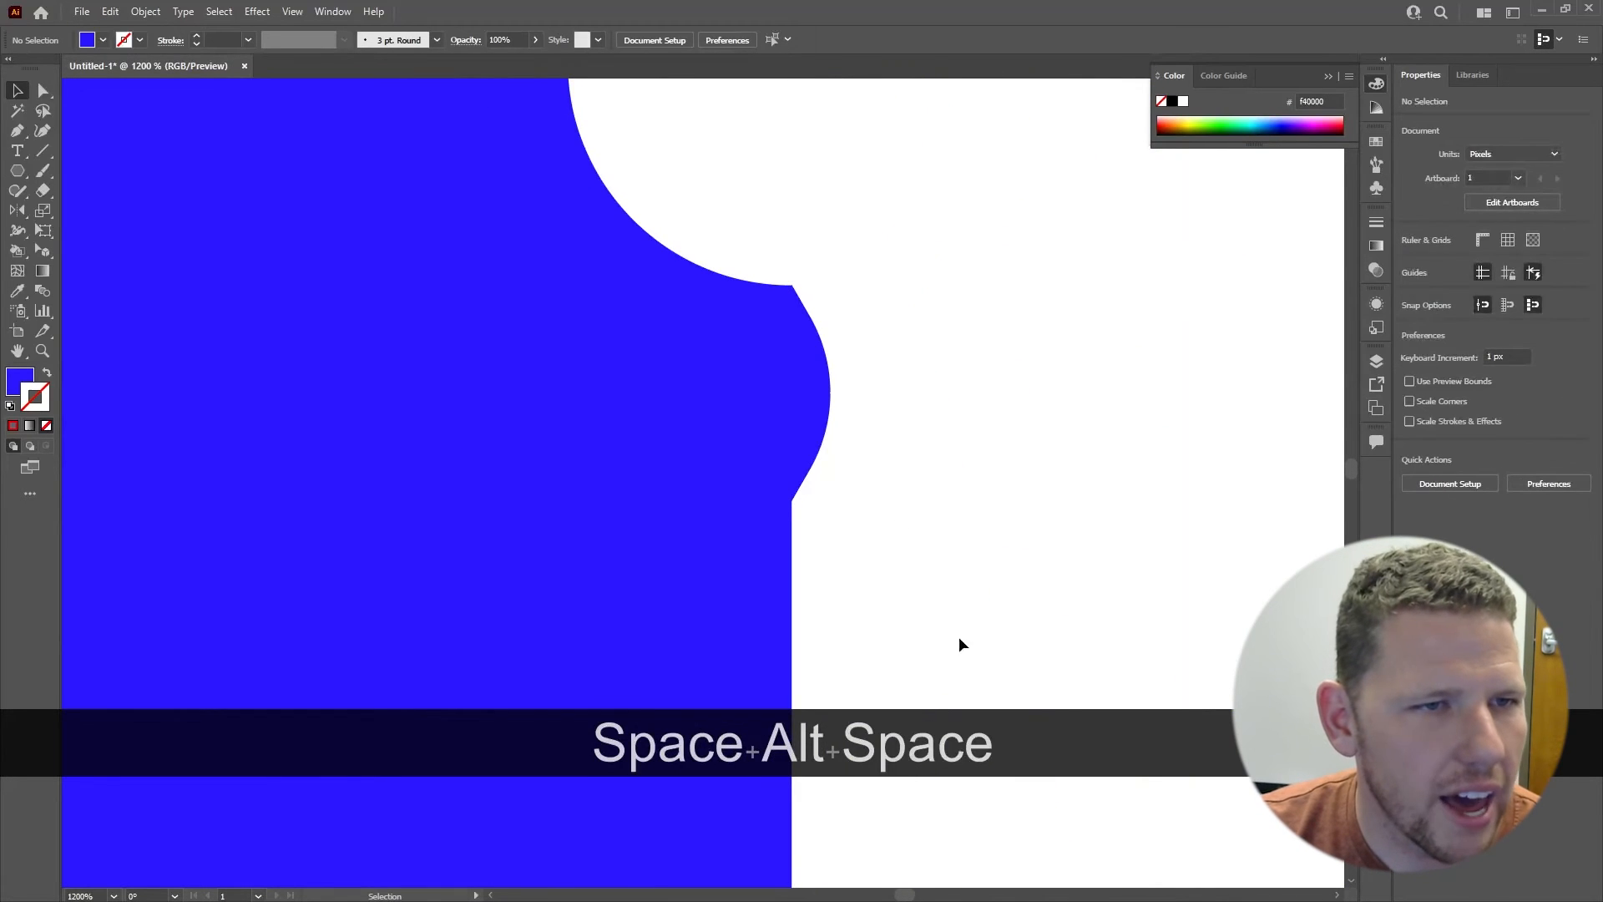
scroll(955, 329, down, 4)
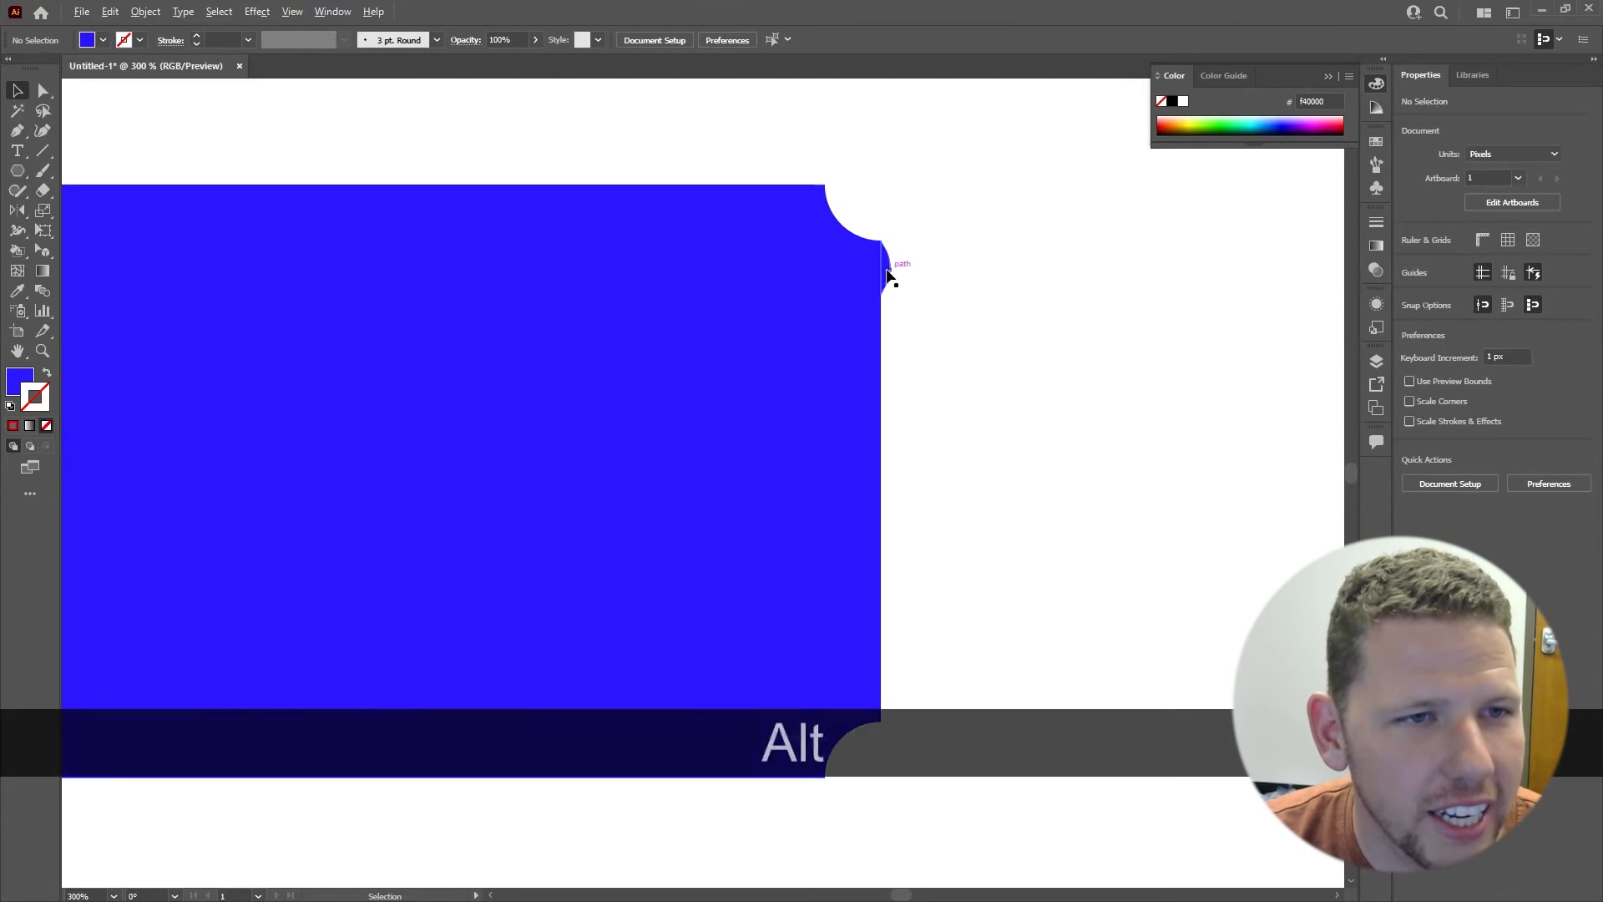
Step: Duplicate the rounded triangle straight down by 23 px and repeat the copy along the right edge until nine triangles reach the lower notch
drag(894, 272, 986, 301)
drag(921, 323, 888, 331)
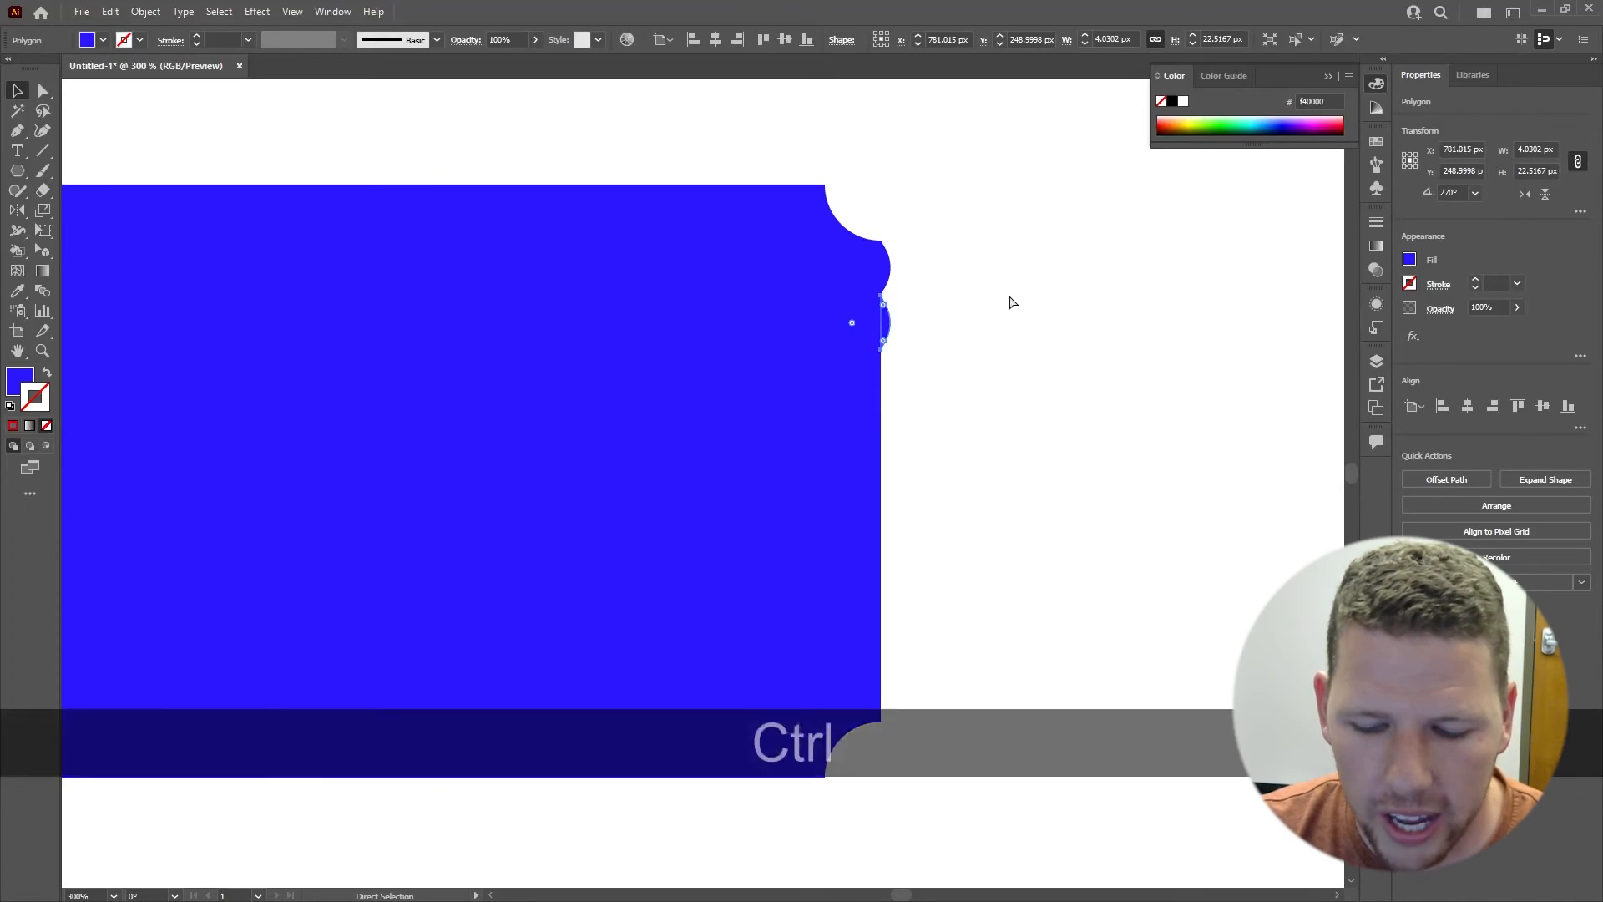
key(ctrl+d)
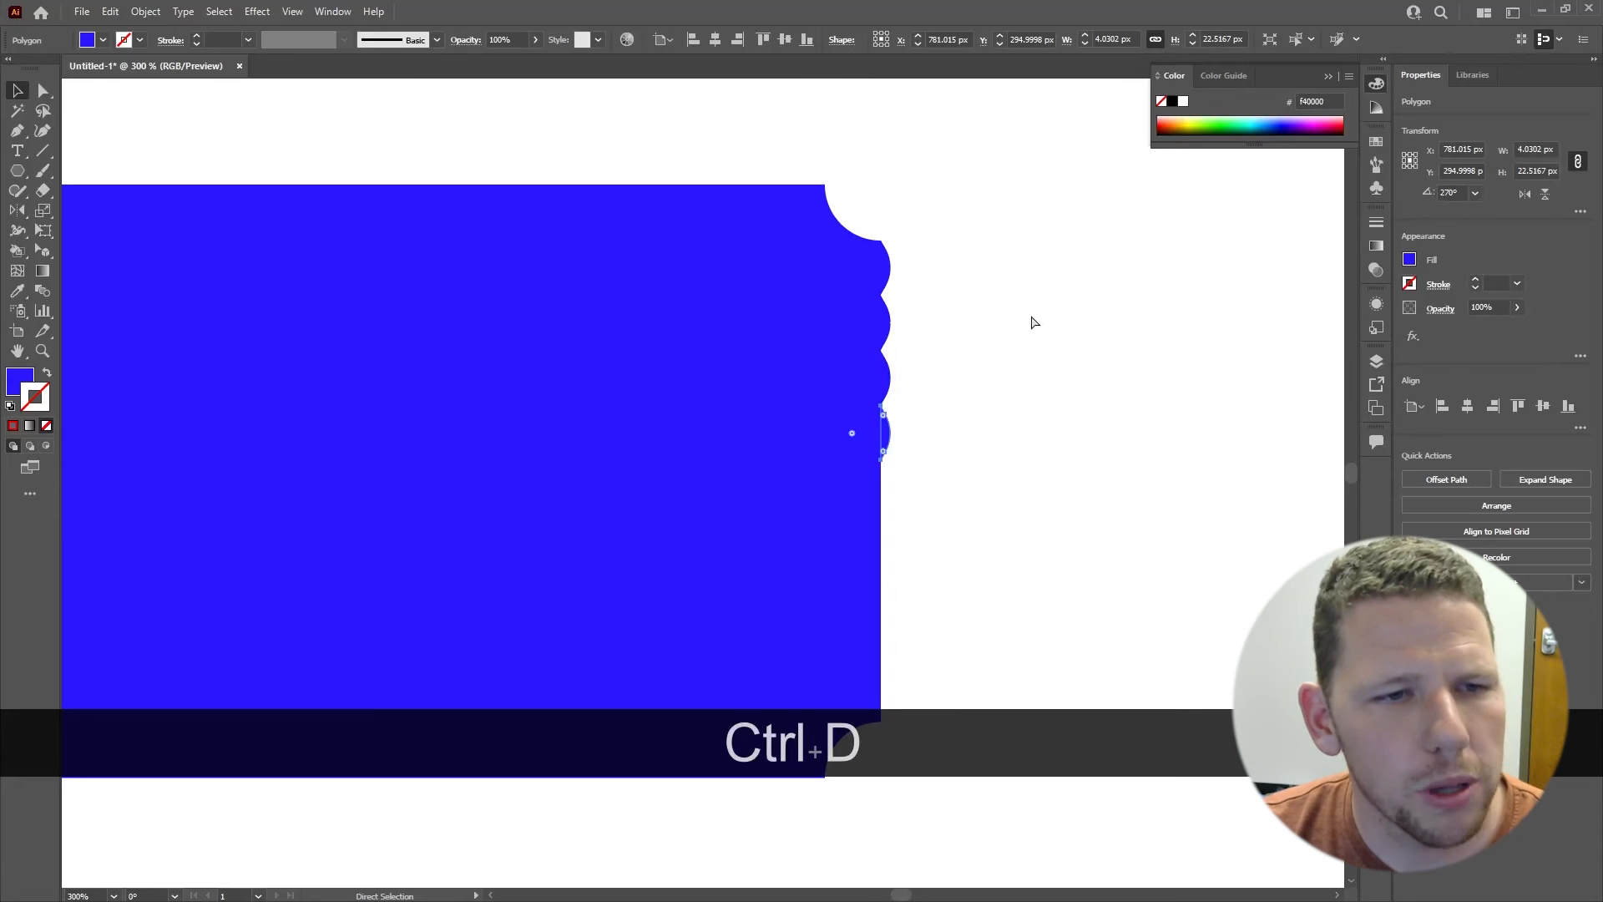
key(ctrl+d)
key(ctrl+d)
key(ctrl+d)
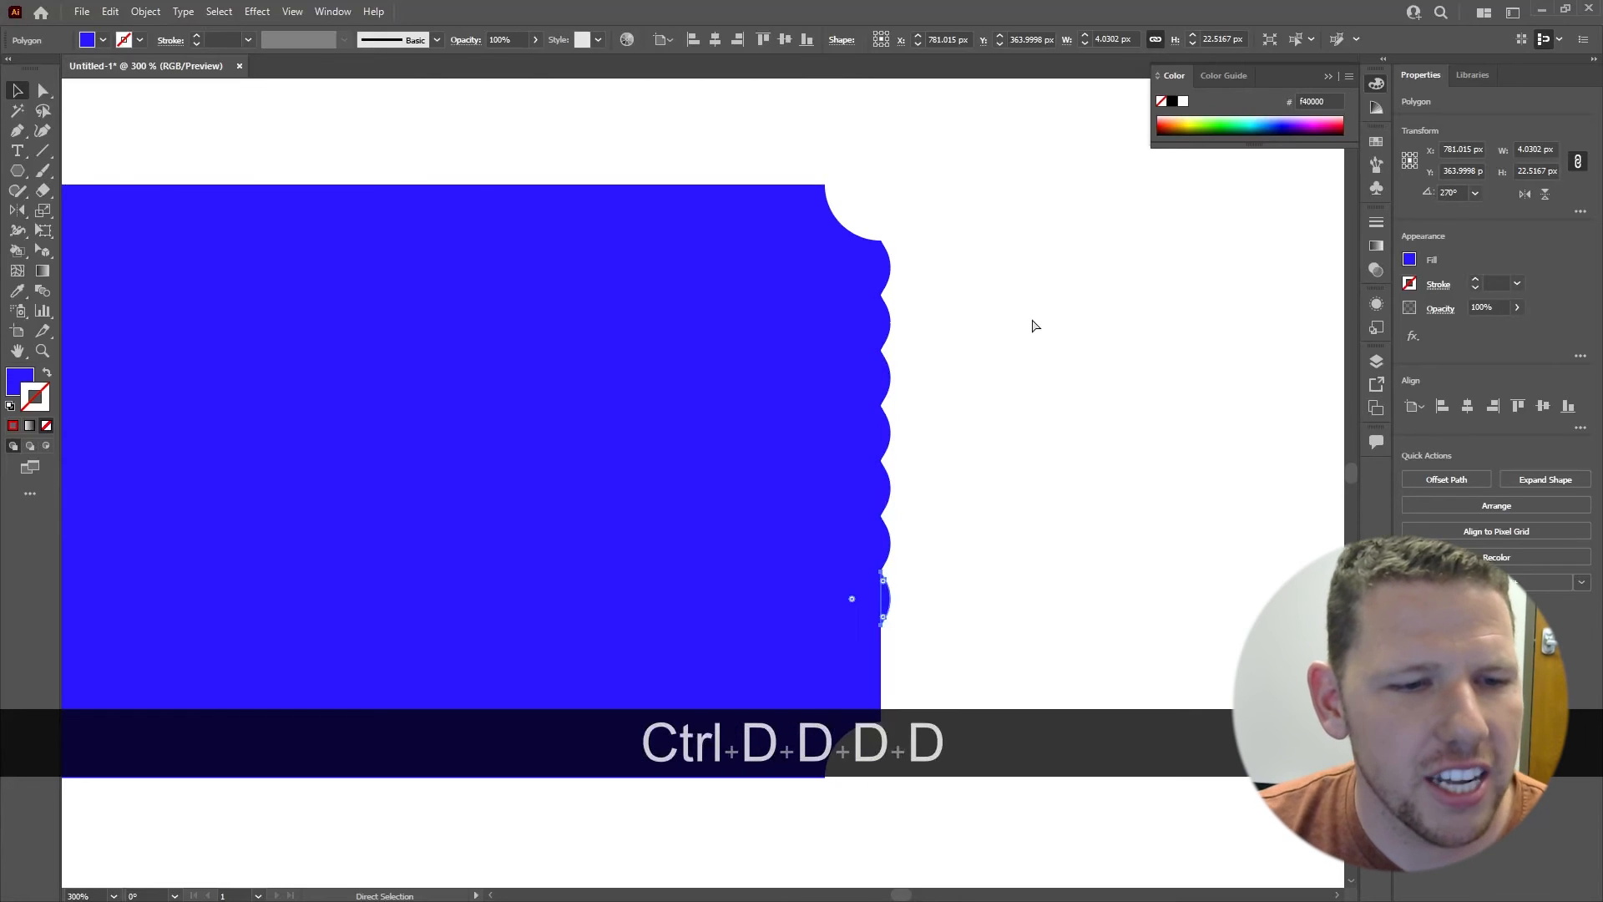
key(ctrl+d)
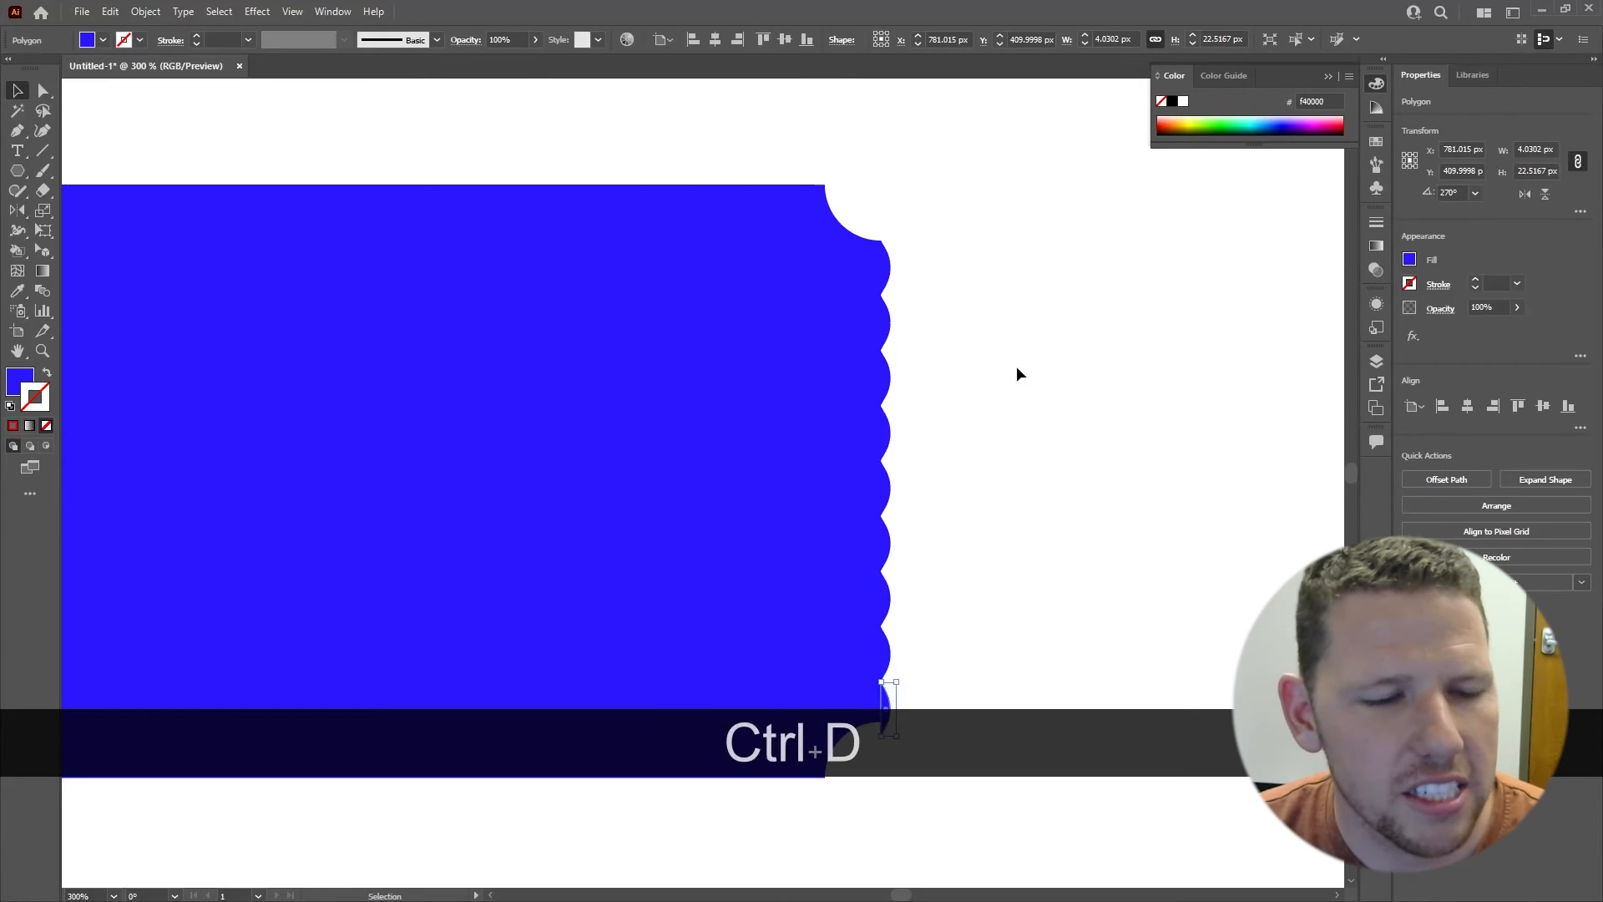
Step: Extend the rectangle's lower edge to a height of 252.5 px so the lower right notch meets the last triangle
click(1012, 526)
key(space)
drag(1012, 526, 1058, 336)
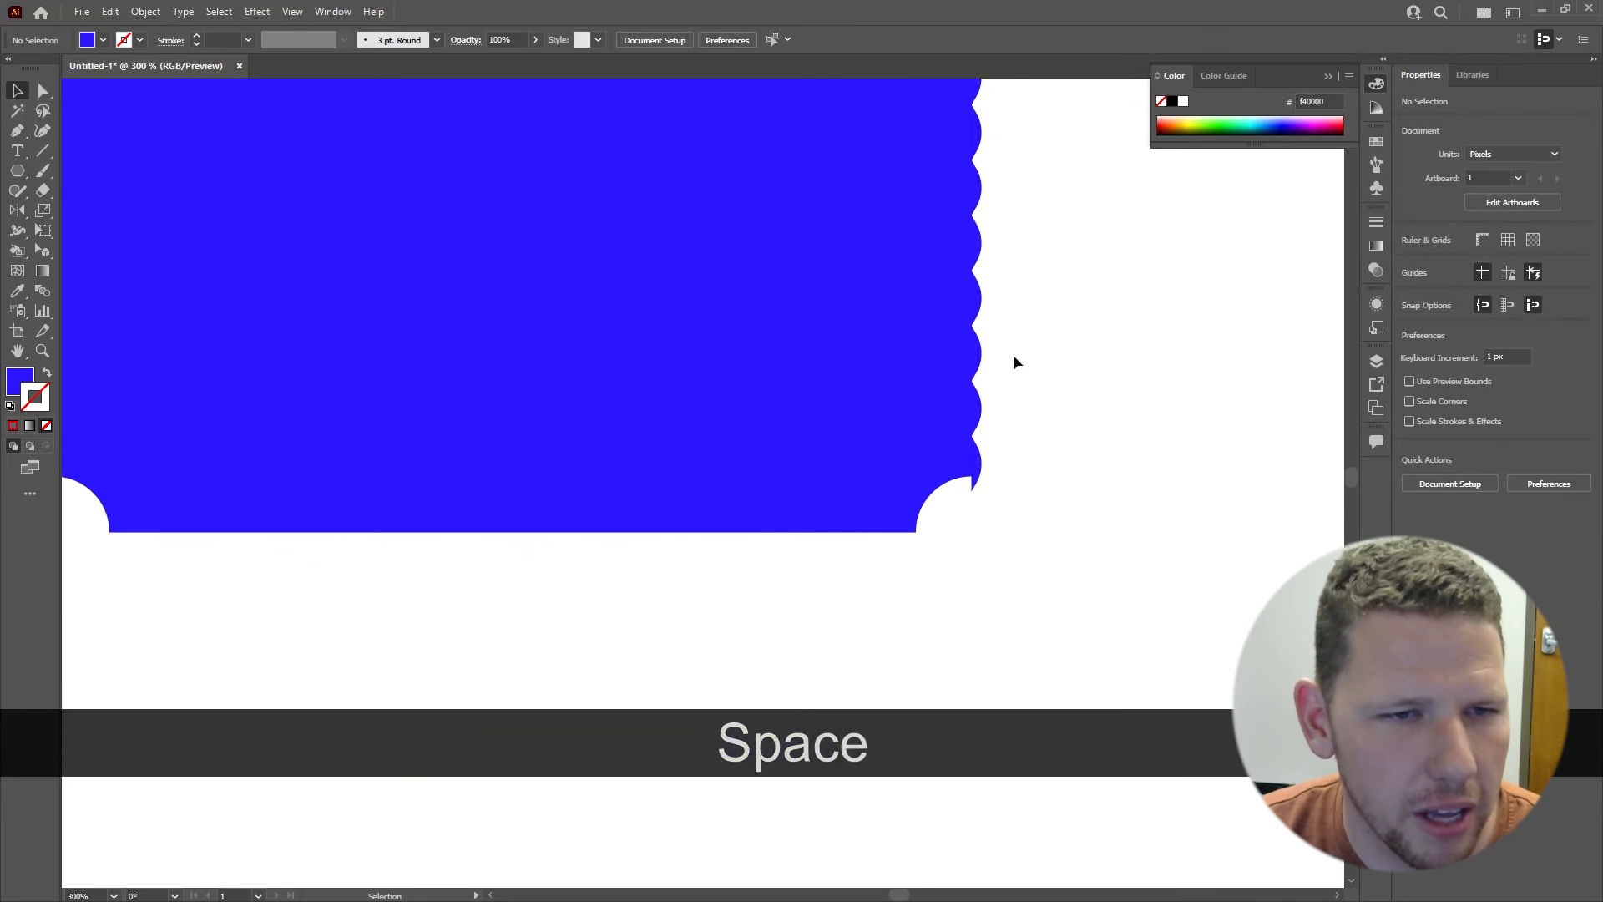
scroll(980, 487, up, 5)
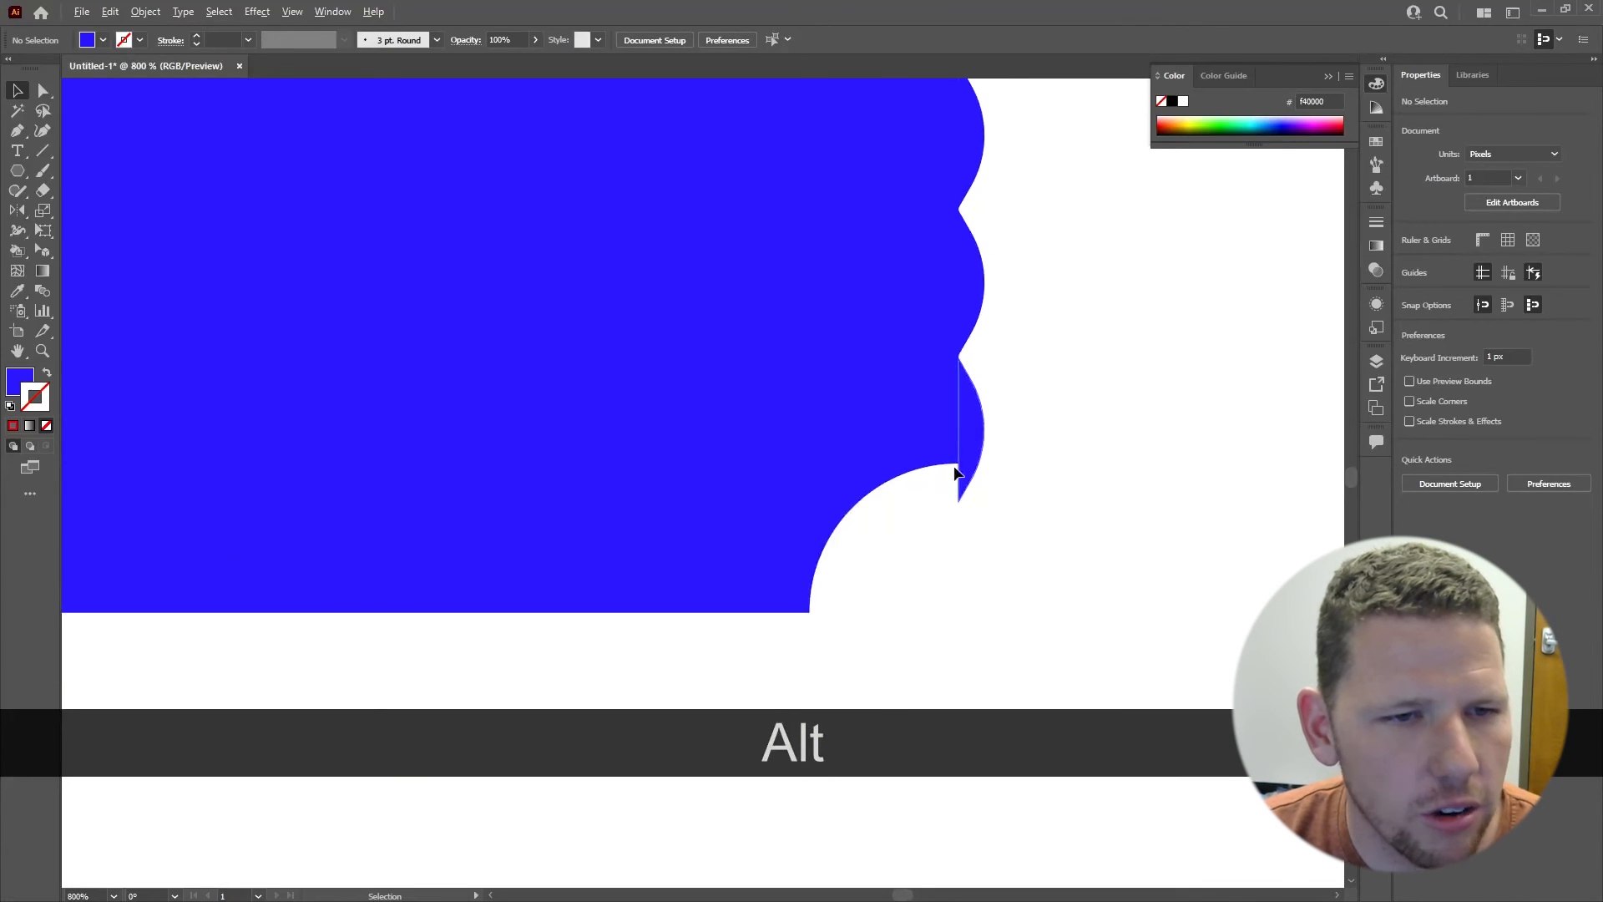
scroll(895, 470, down, 5)
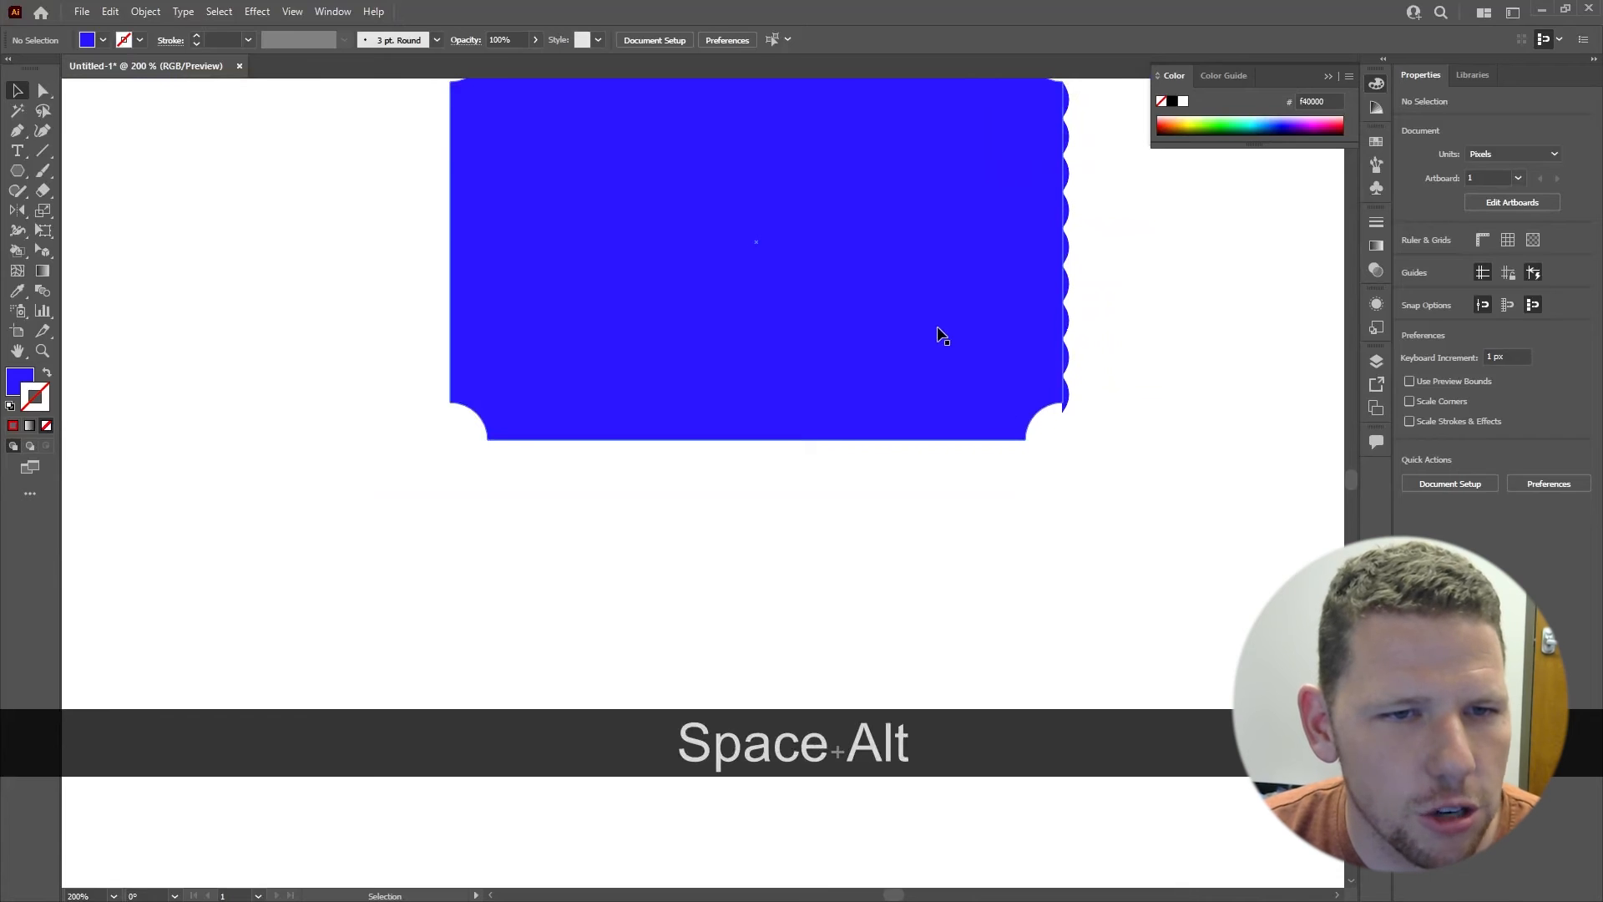
click(844, 402)
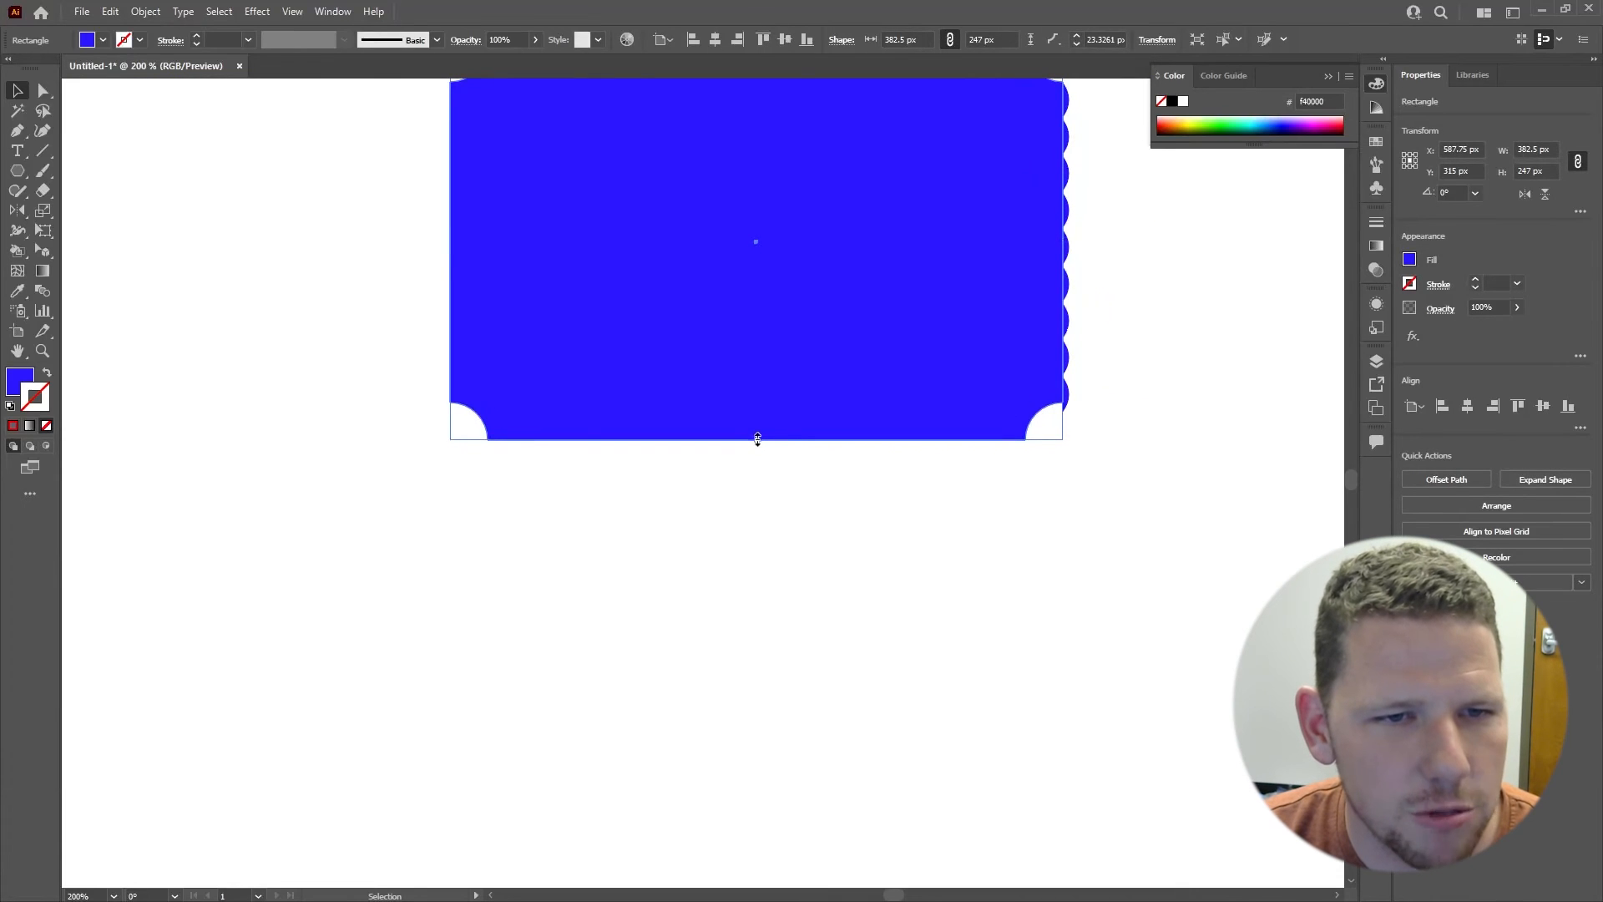
drag(758, 439, 757, 452)
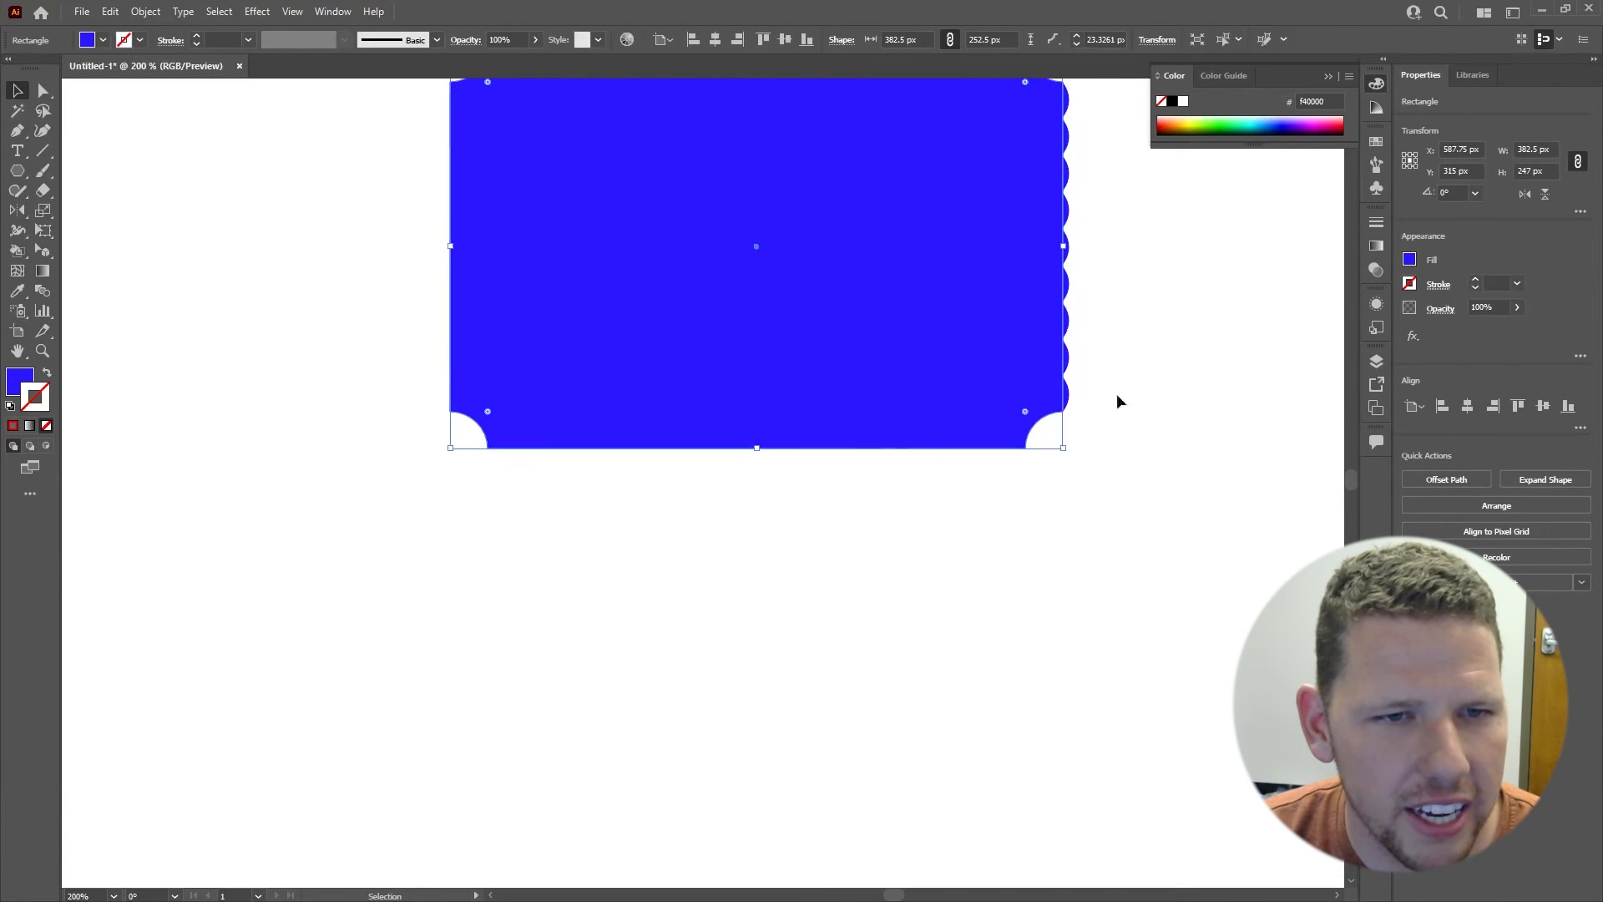
click(1156, 251)
Step: Select all the edge triangles, copy them horizontally to the rectangle's left side and rotate the copy 180° to point outward
key(space)
drag(1156, 250, 1057, 388)
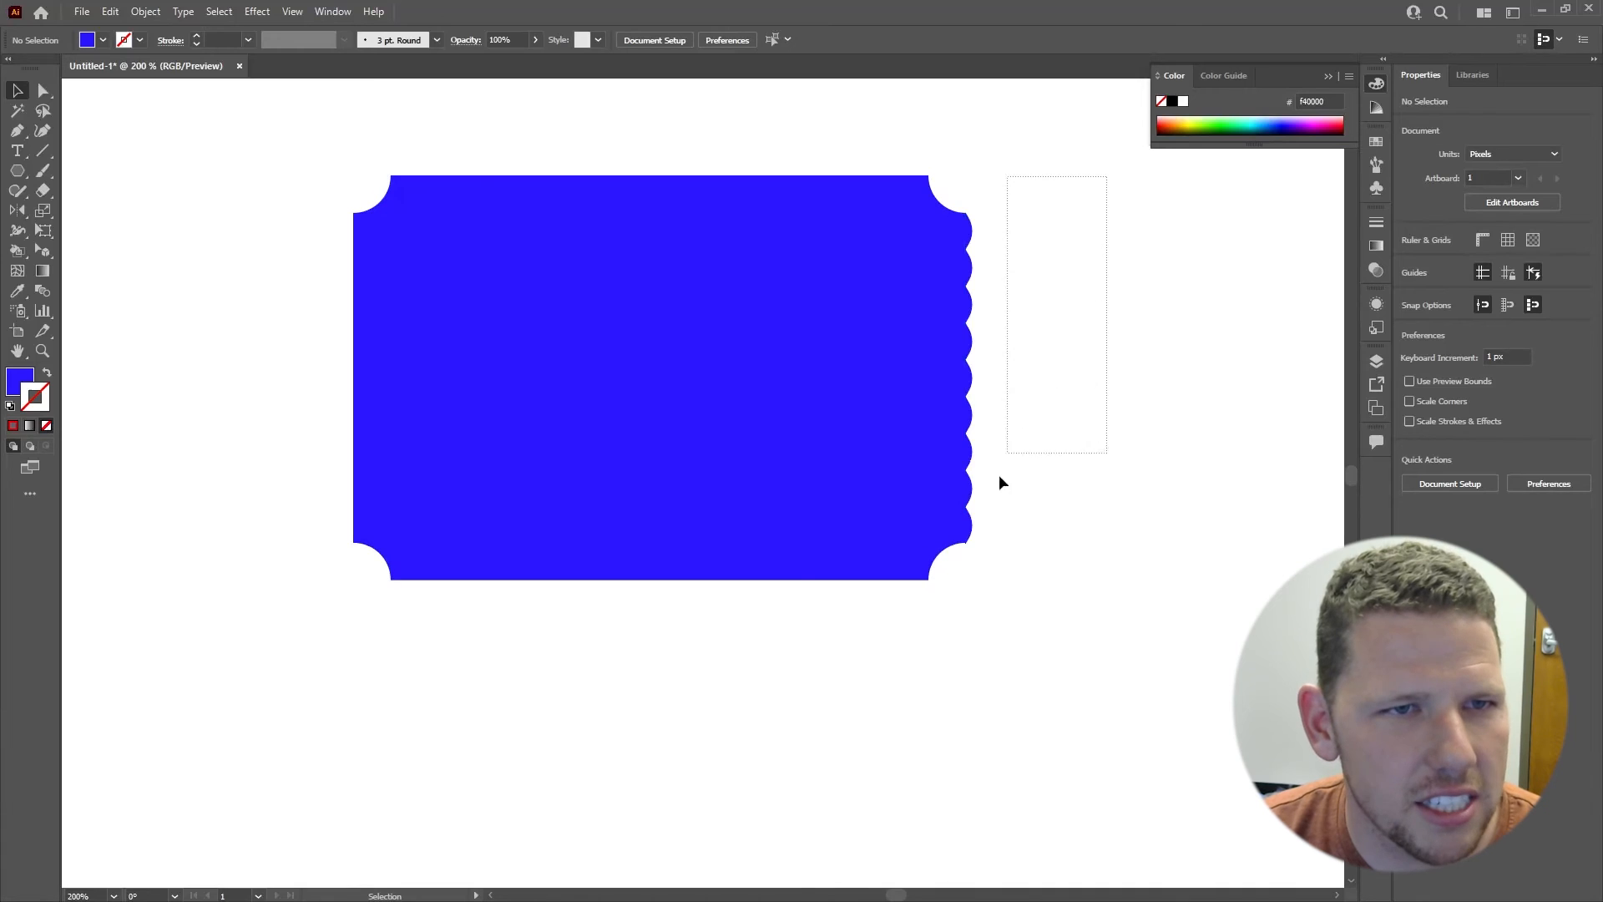
drag(979, 555, 971, 607)
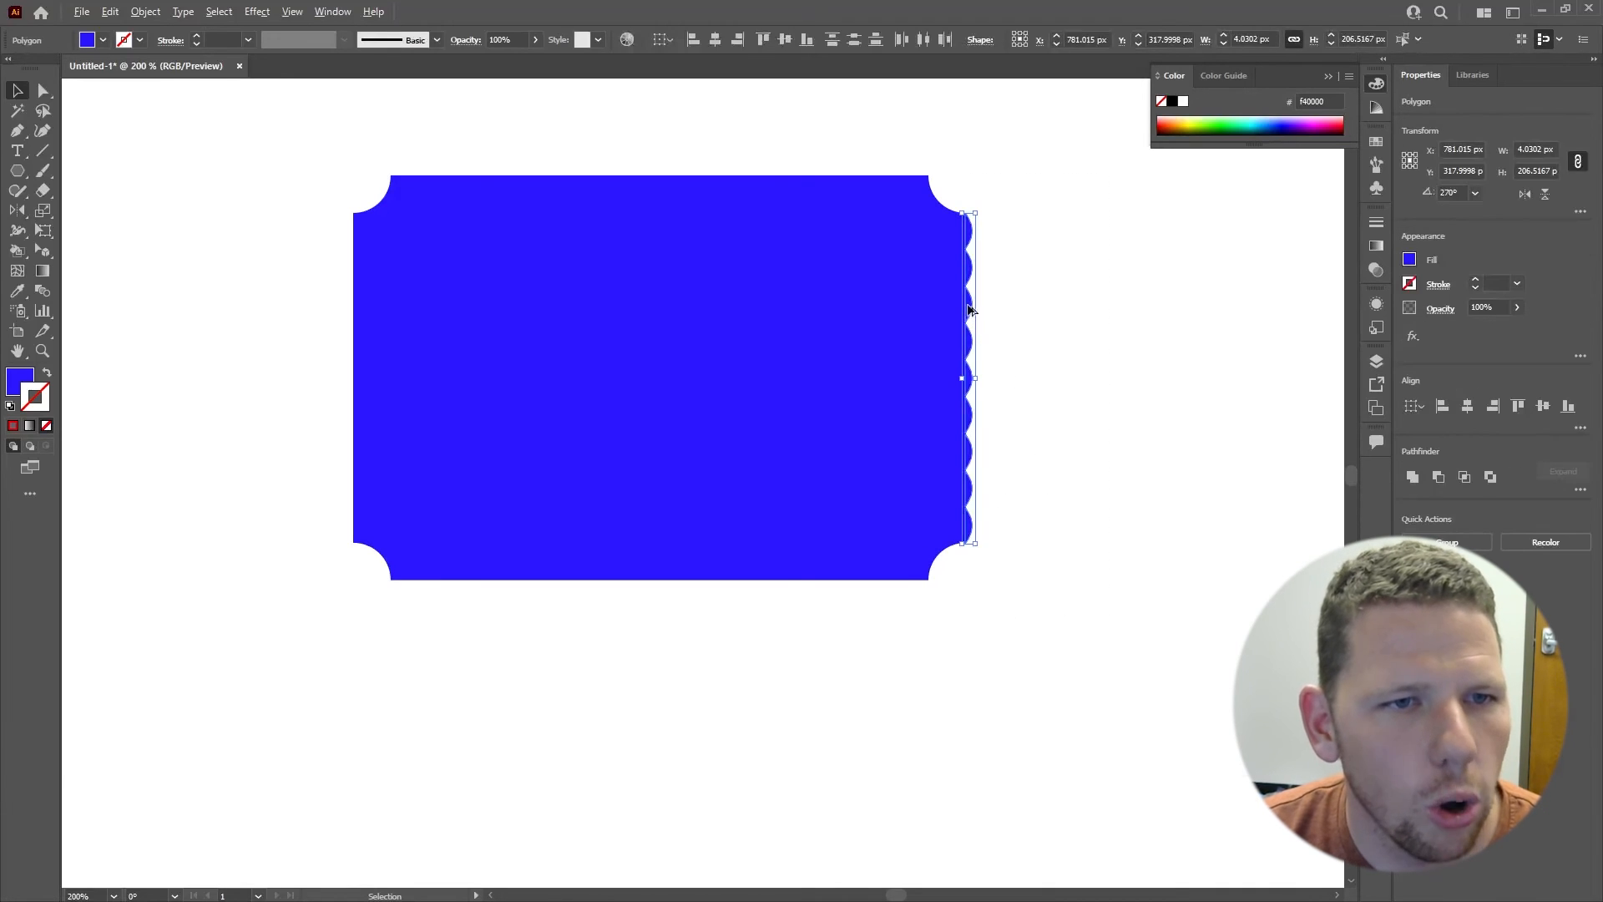
drag(968, 311, 301, 336)
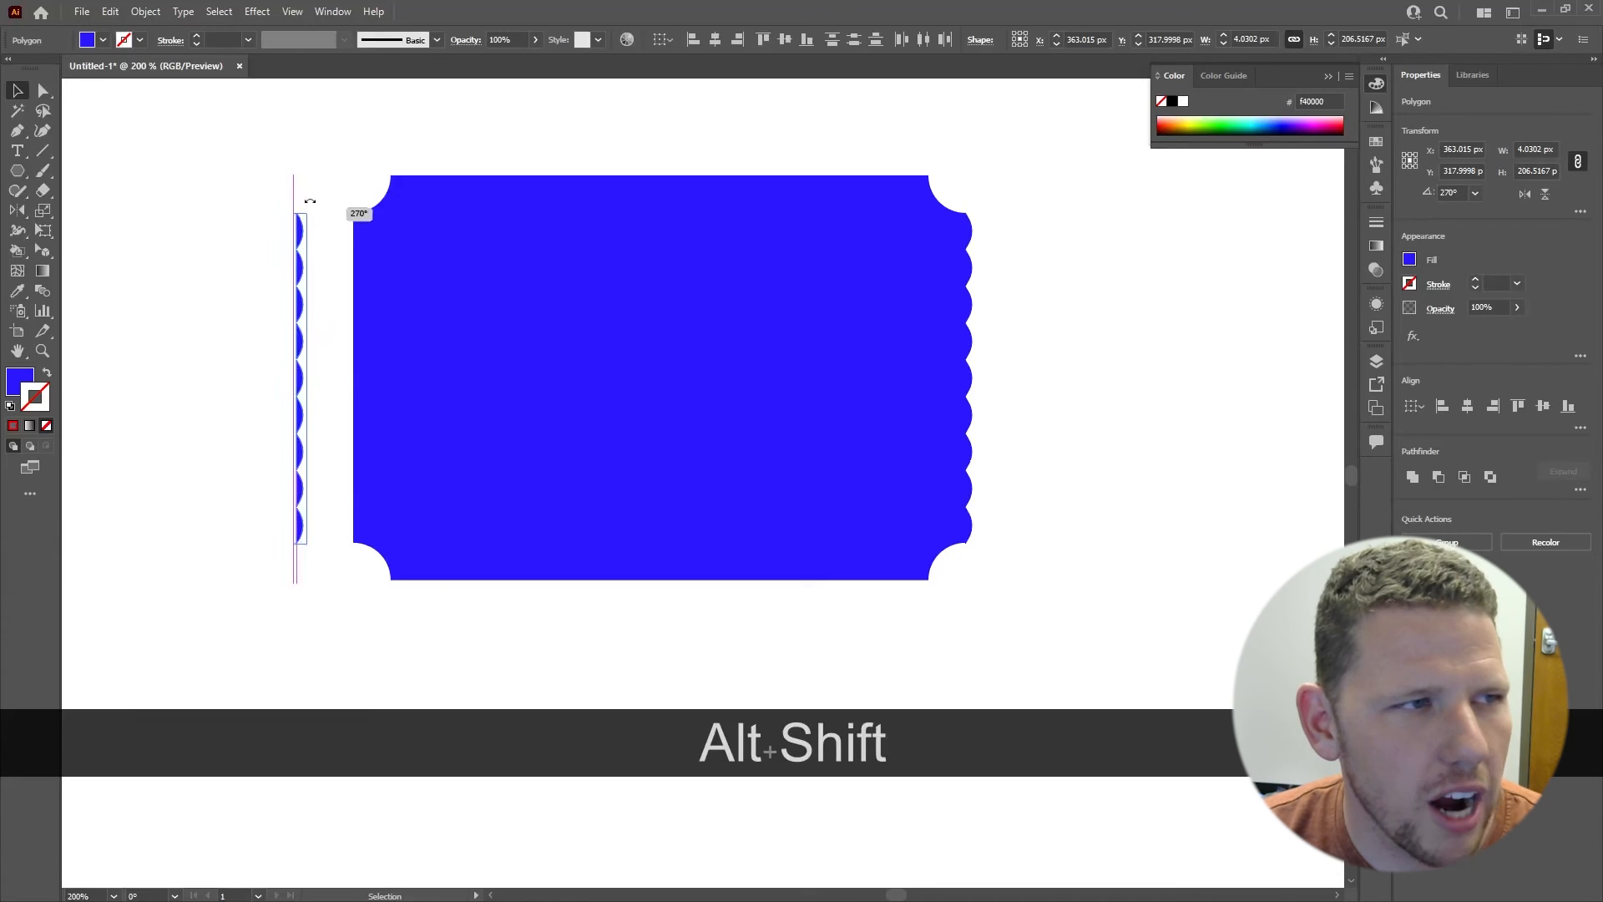
drag(310, 201, 269, 552)
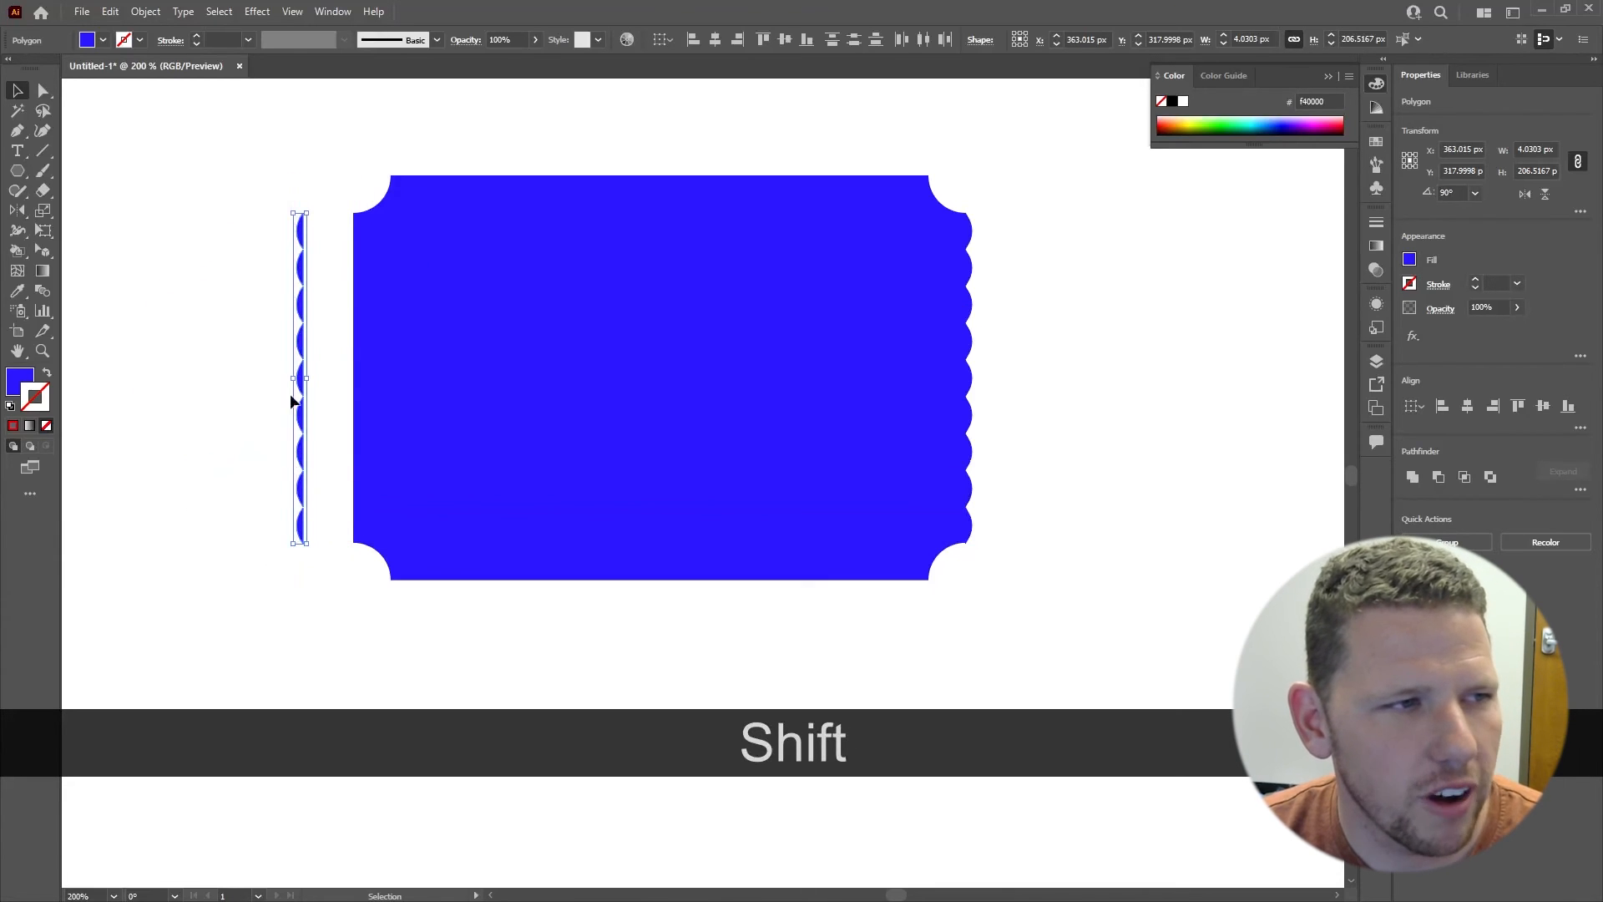
Step: Move the copied triangle column against the rectangle's left edge, at about X 395 px, aligned between the two corner notches
drag(303, 347, 359, 361)
key(shift+Right)
key(shift+Left)
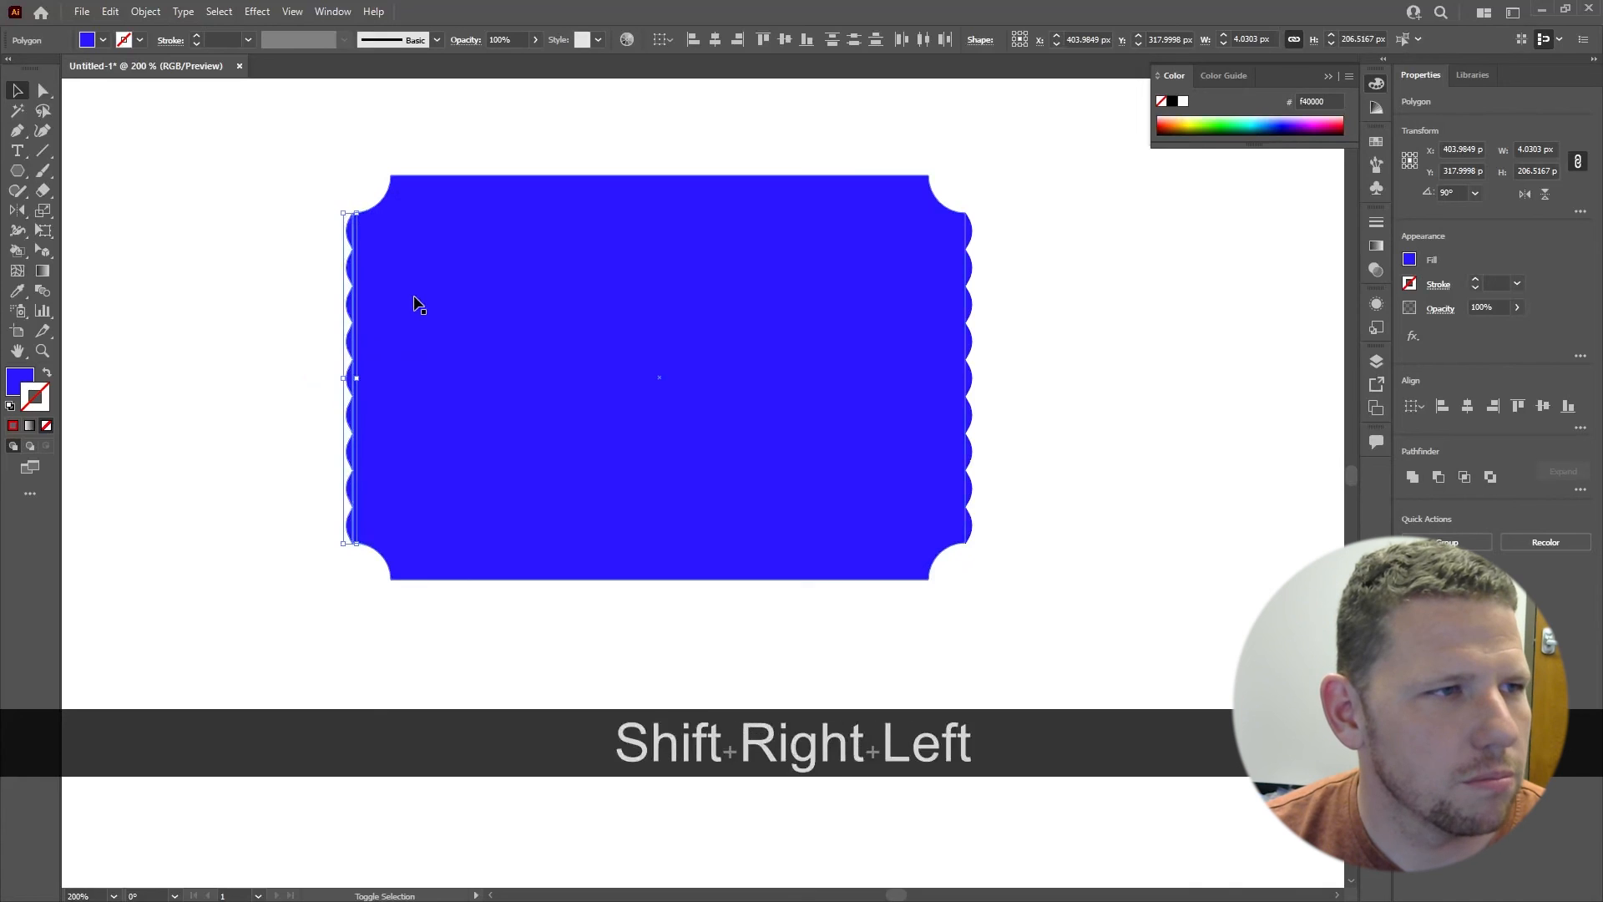
key(shift+Right)
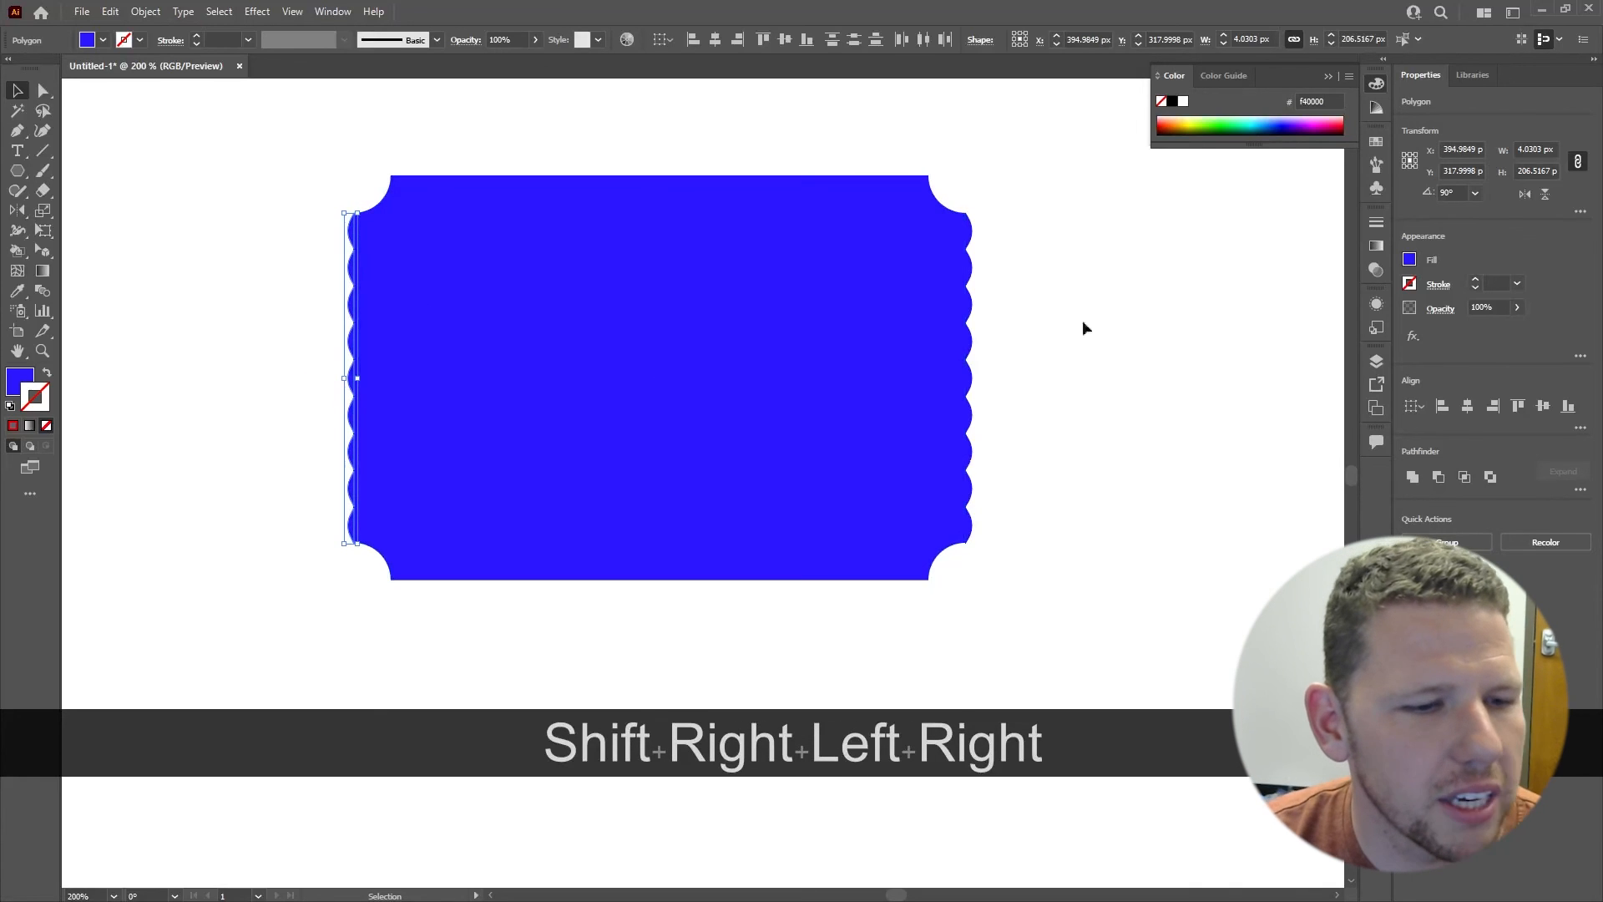
click(1080, 365)
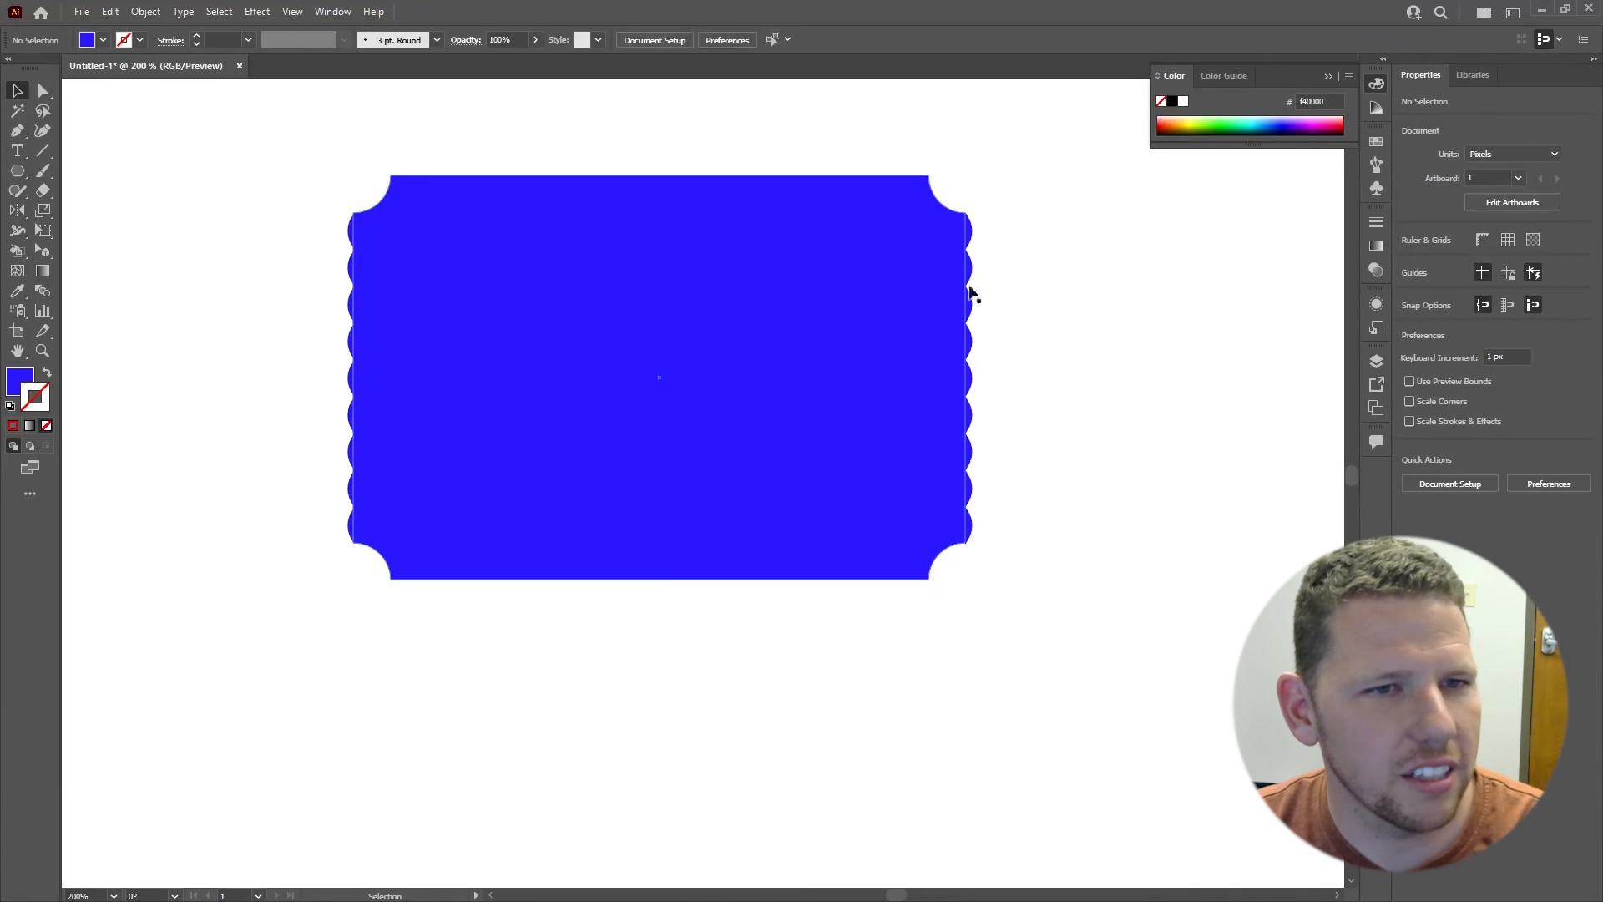
scroll(961, 360, down, 3)
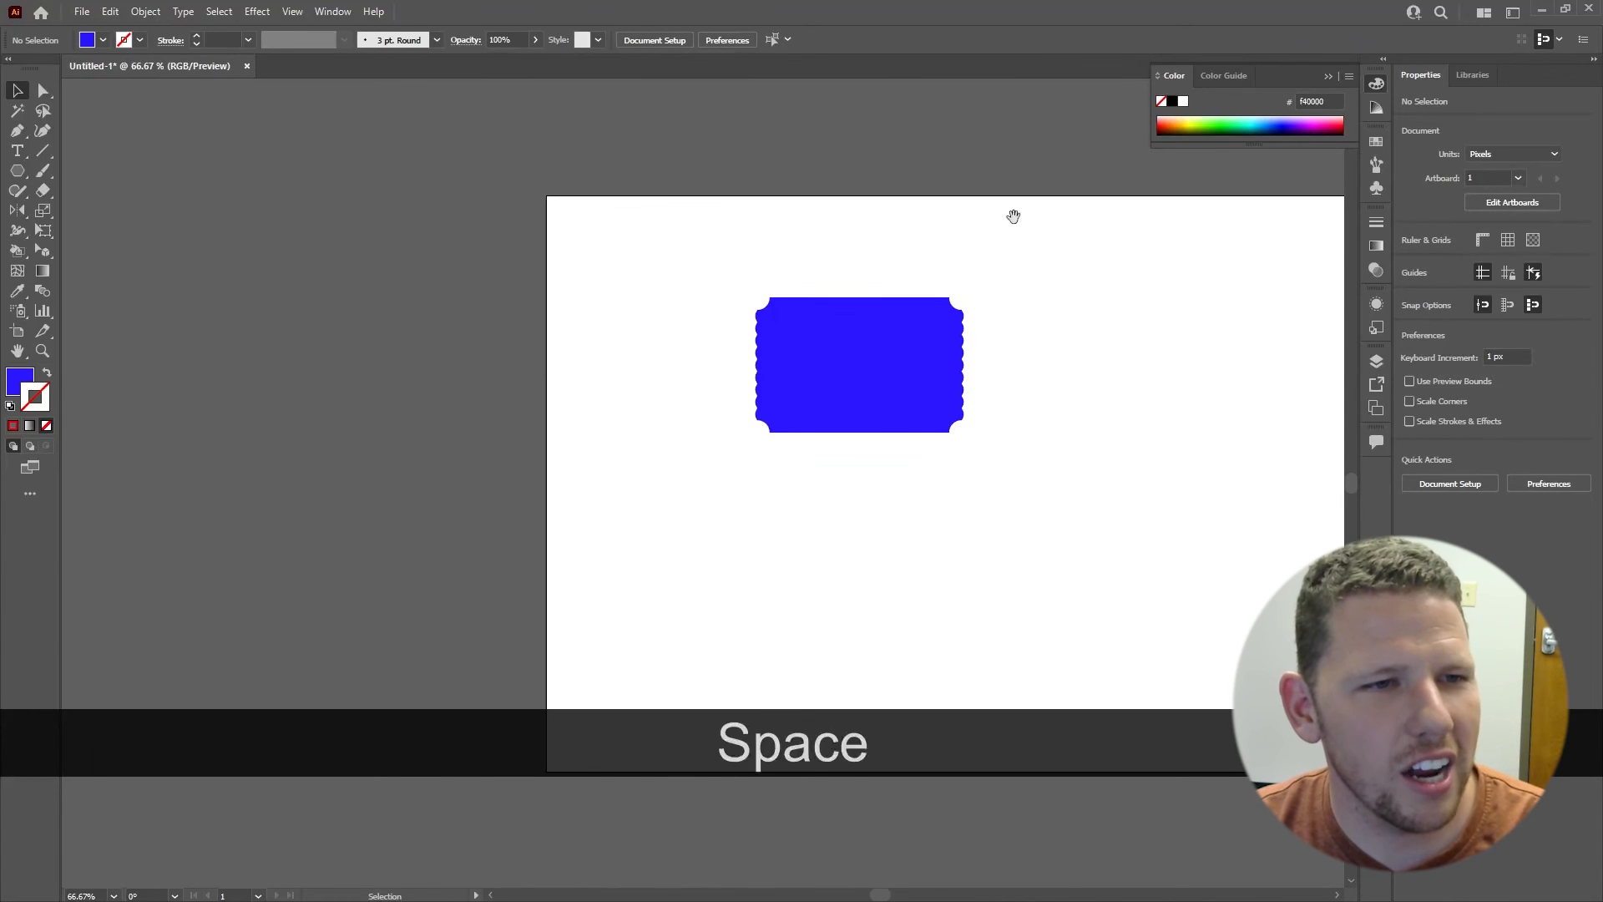
drag(1014, 216, 876, 224)
scroll(810, 304, up, 1)
drag(709, 206, 806, 226)
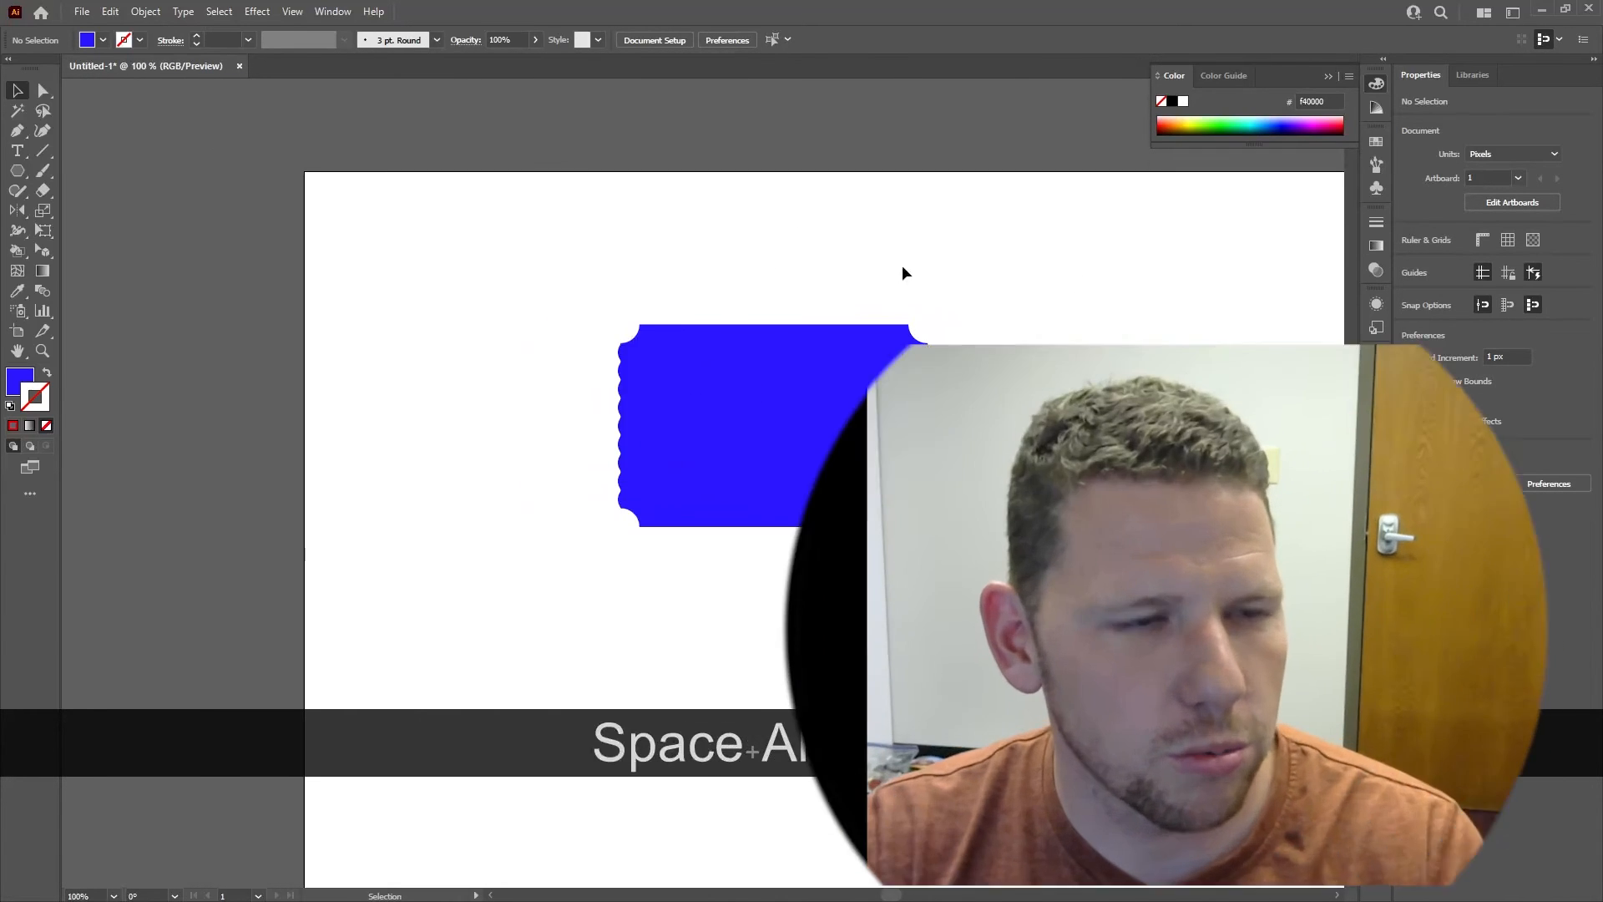